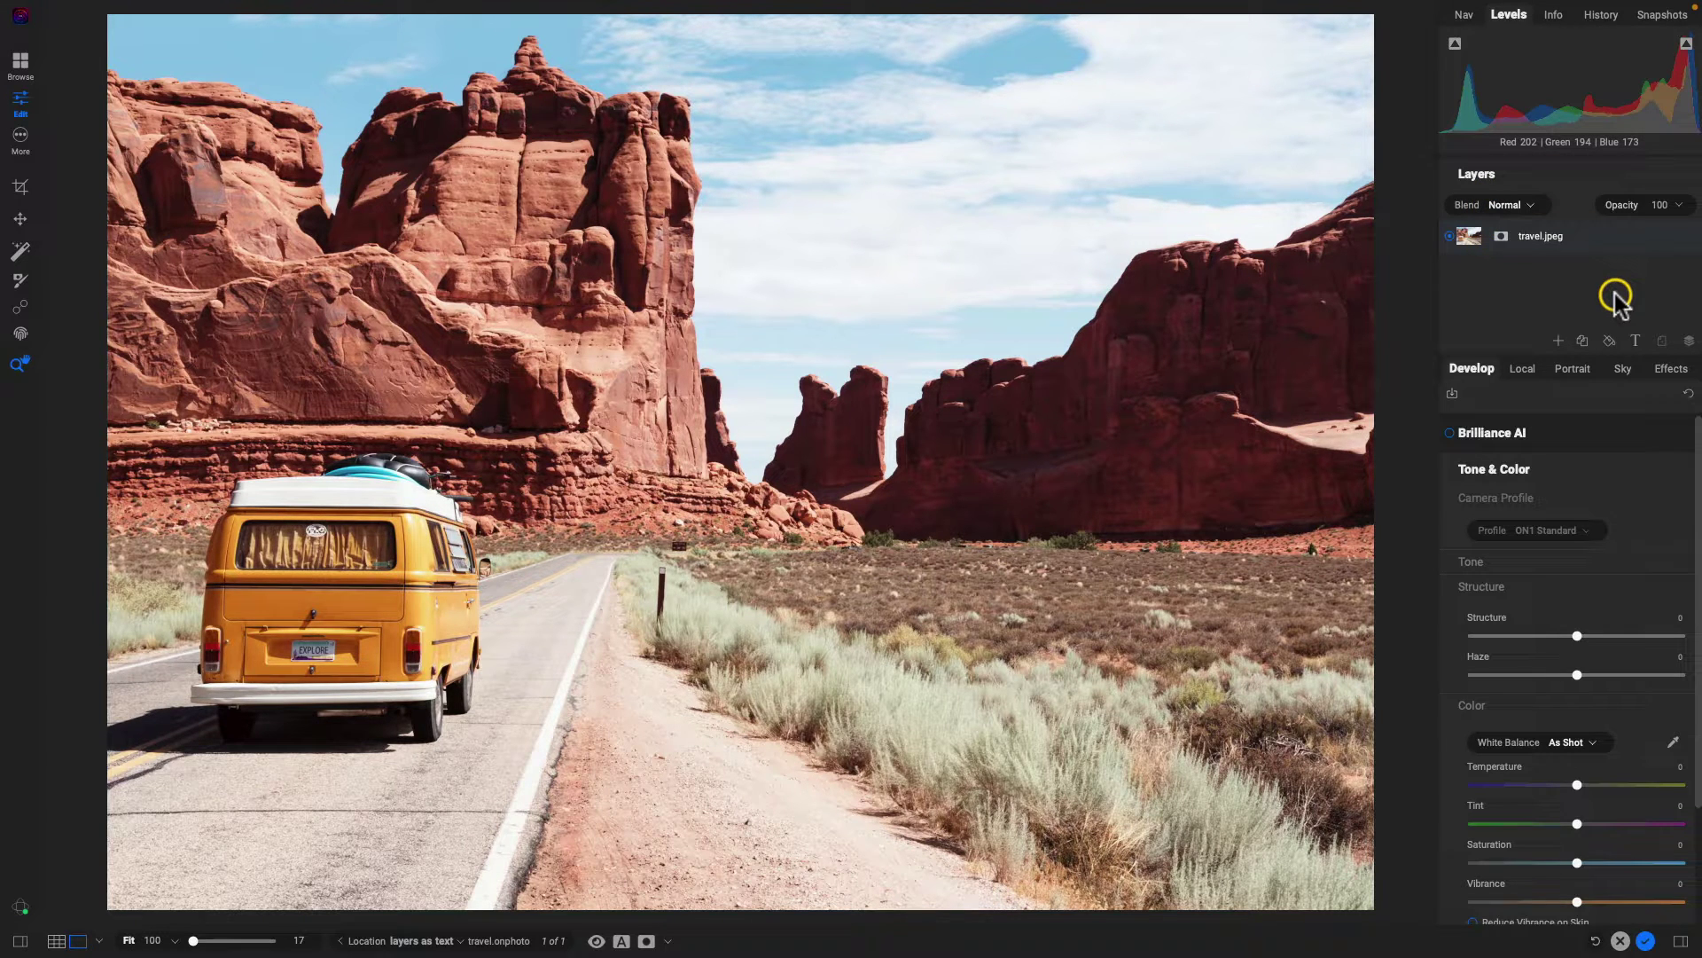
Drag the divider between the Layers and Develop panels slightly down to enlarge the layers list
{"action": "mouse_move", "coordinate": [1569, 353]}
{"action": "left_mouse_down"}
{"action": "mouse_move", "coordinate": [1567, 266]}
{"action": "mouse_move", "coordinate": [1573, 371]}
{"action": "left_mouse_up"}
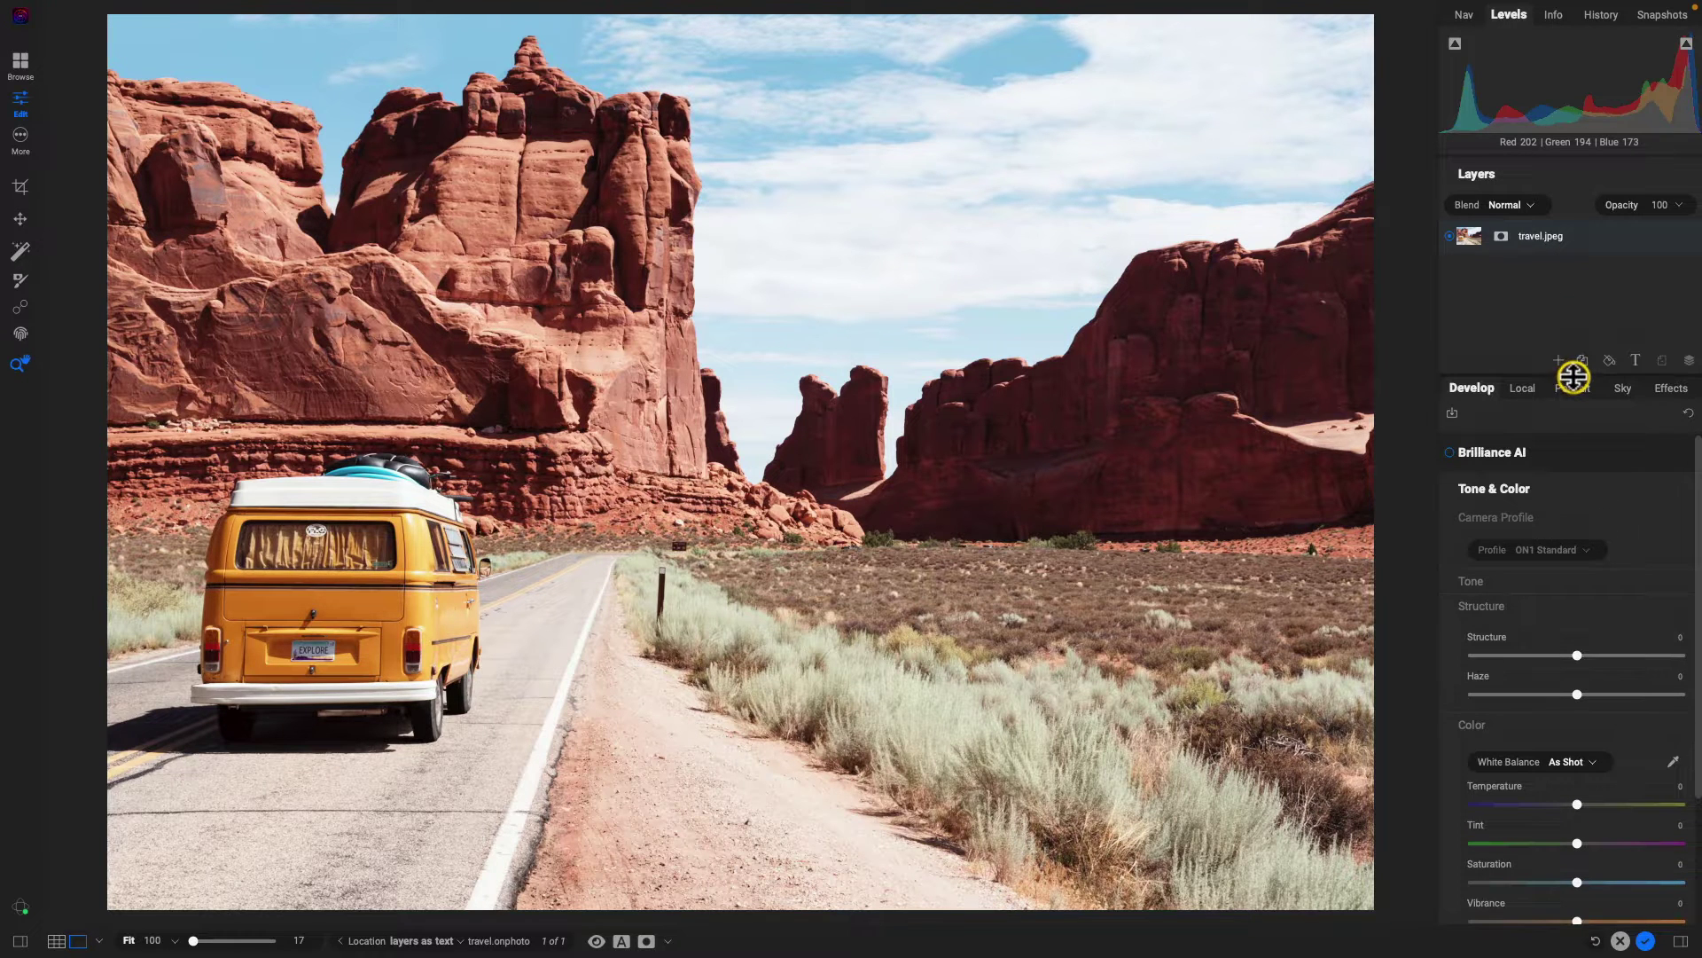
Add a Glowdex text layer and replace the placeholder text with 'VAN LIFE'
{"action": "left_click", "coordinate": [1636, 361]}
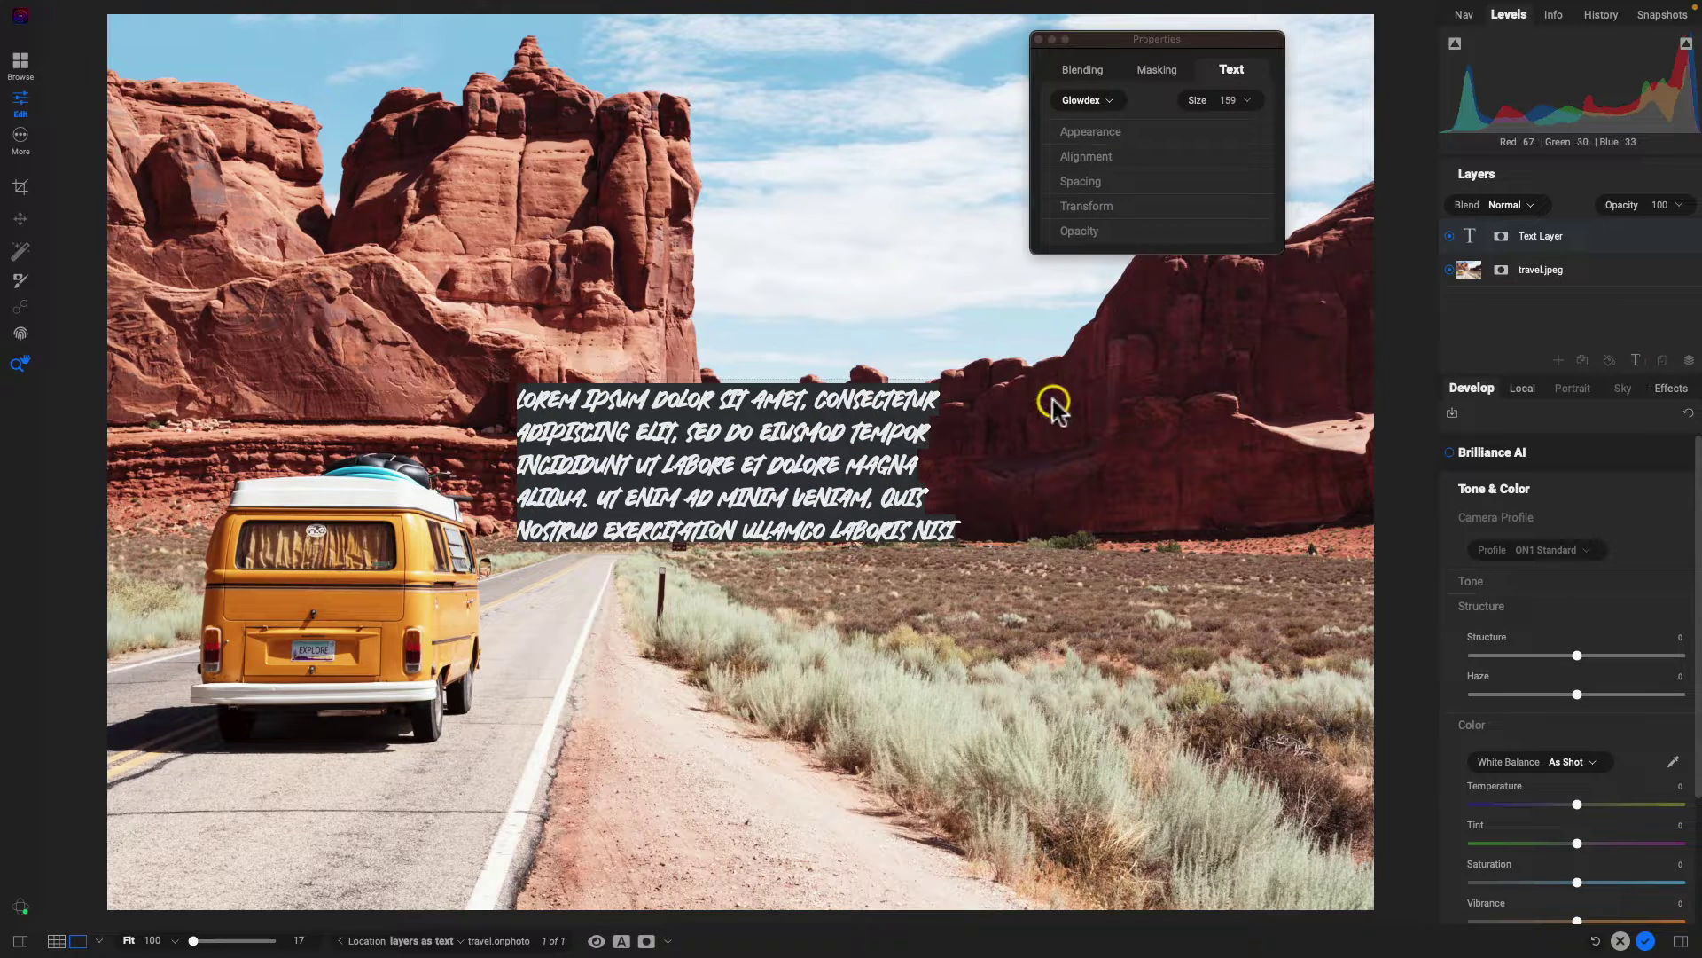
{"action": "left_click", "coordinate": [1110, 101]}
{"action": "left_click", "coordinate": [1208, 76]}
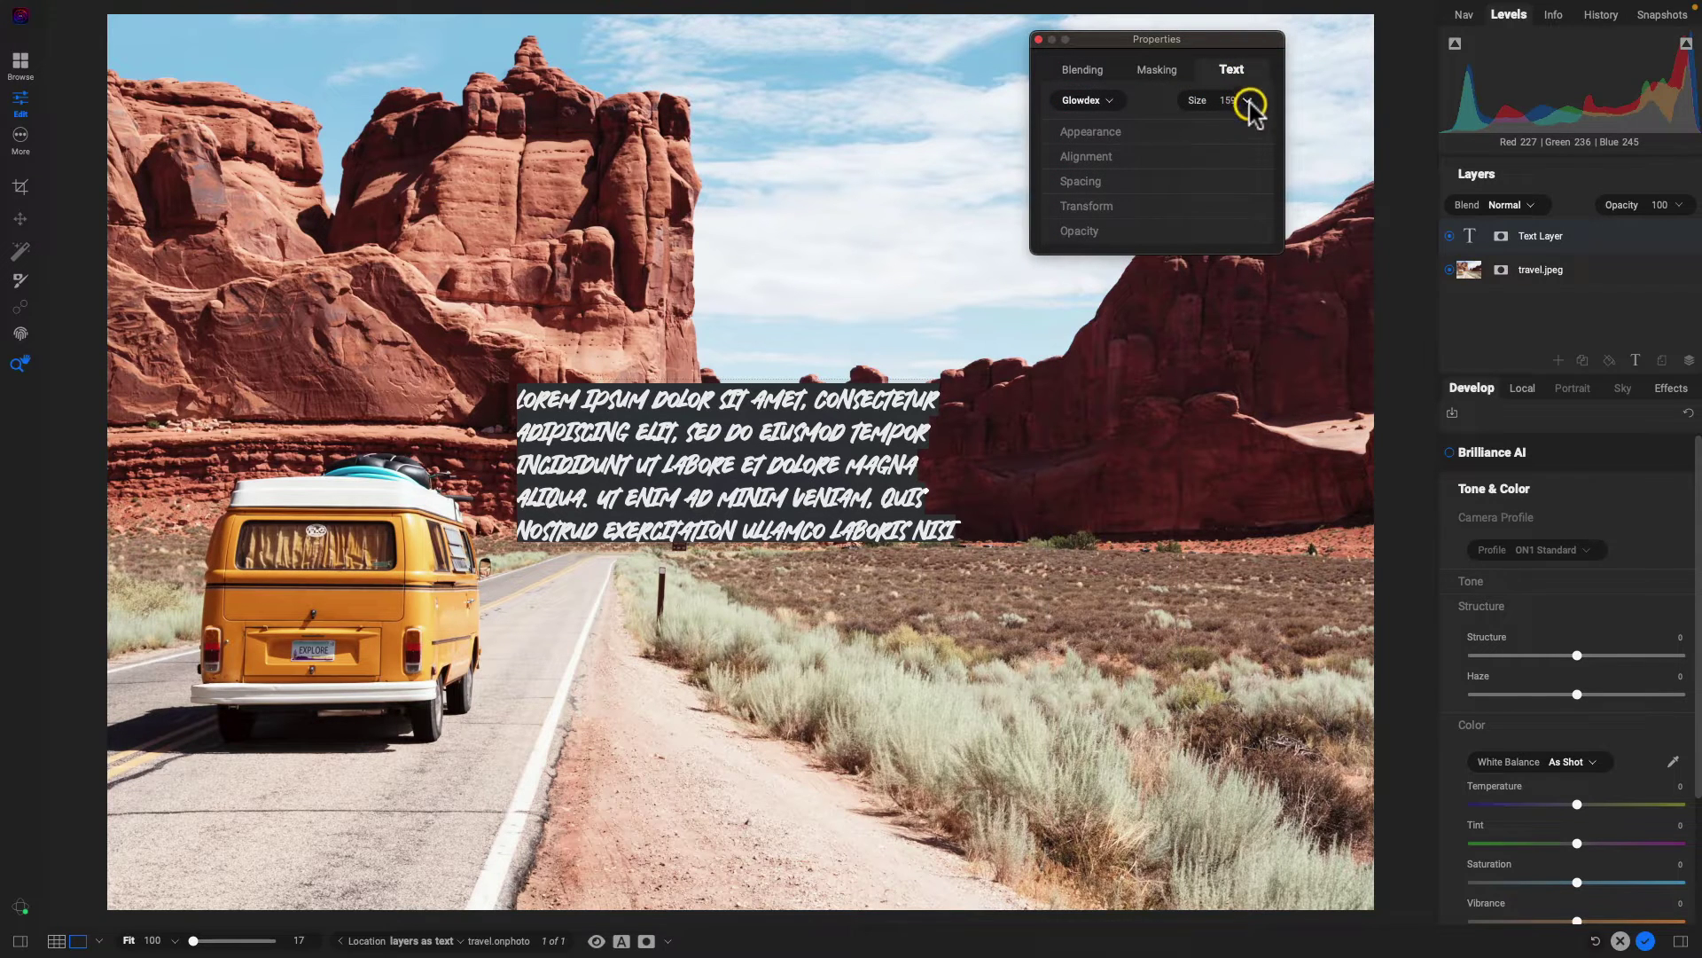
{"action": "left_click", "coordinate": [848, 485]}
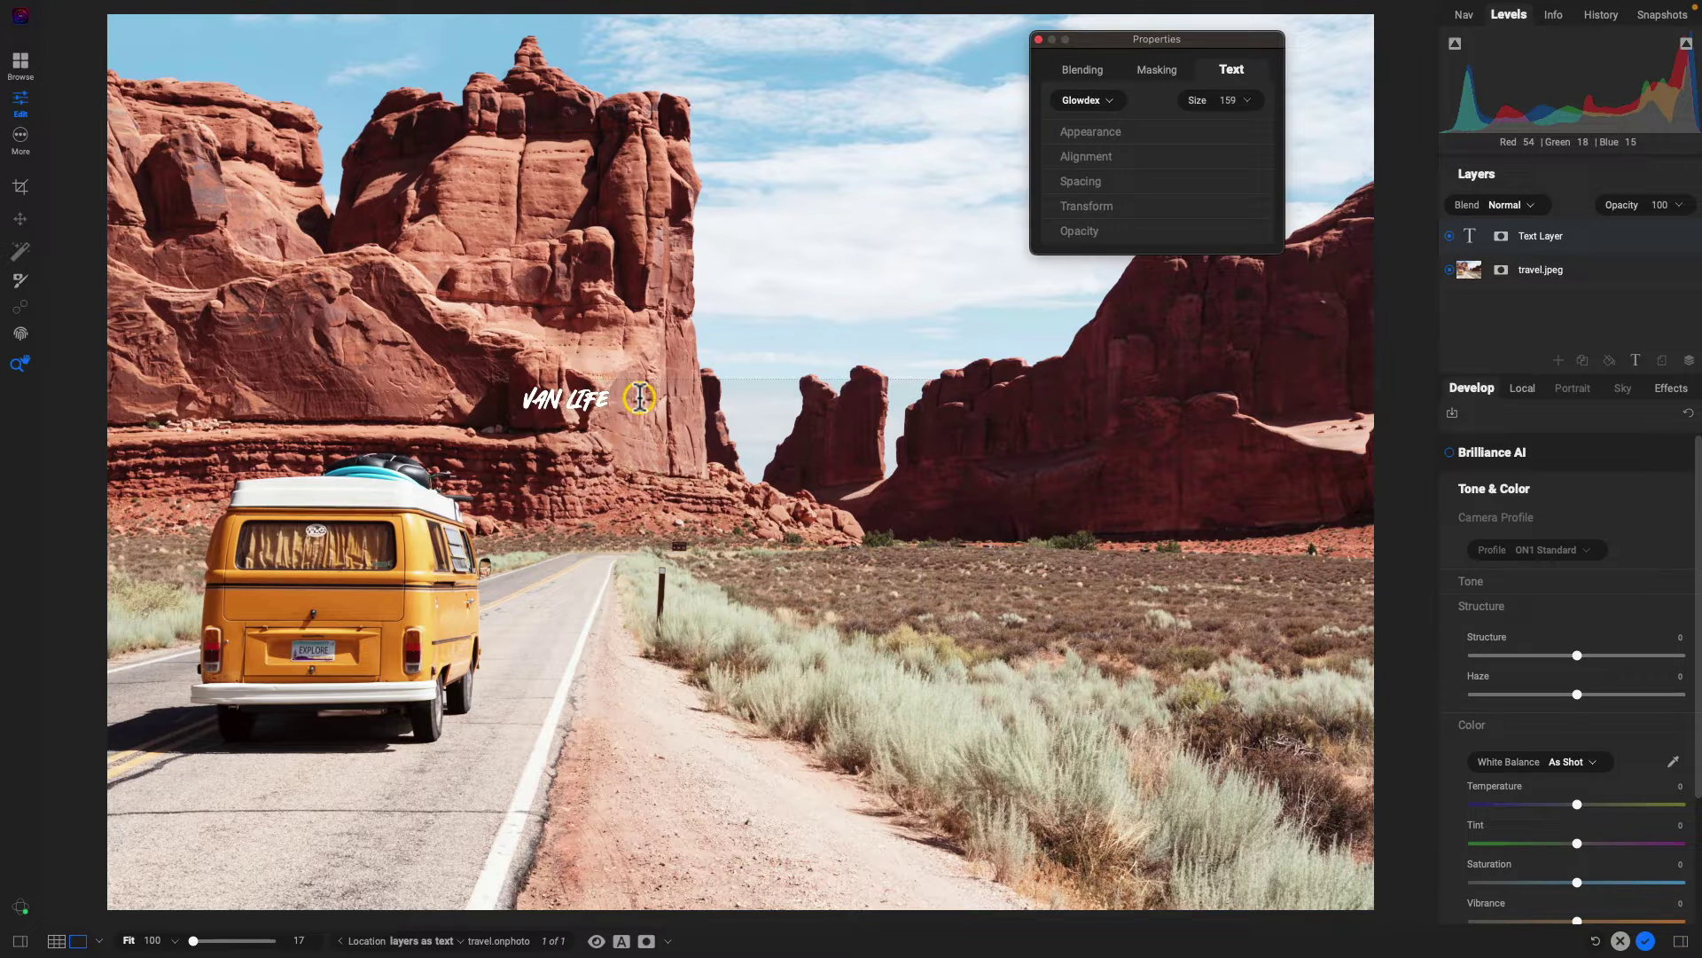
{"action": "left_click", "coordinate": [621, 395]}
{"action": "left_click", "coordinate": [1246, 102]}
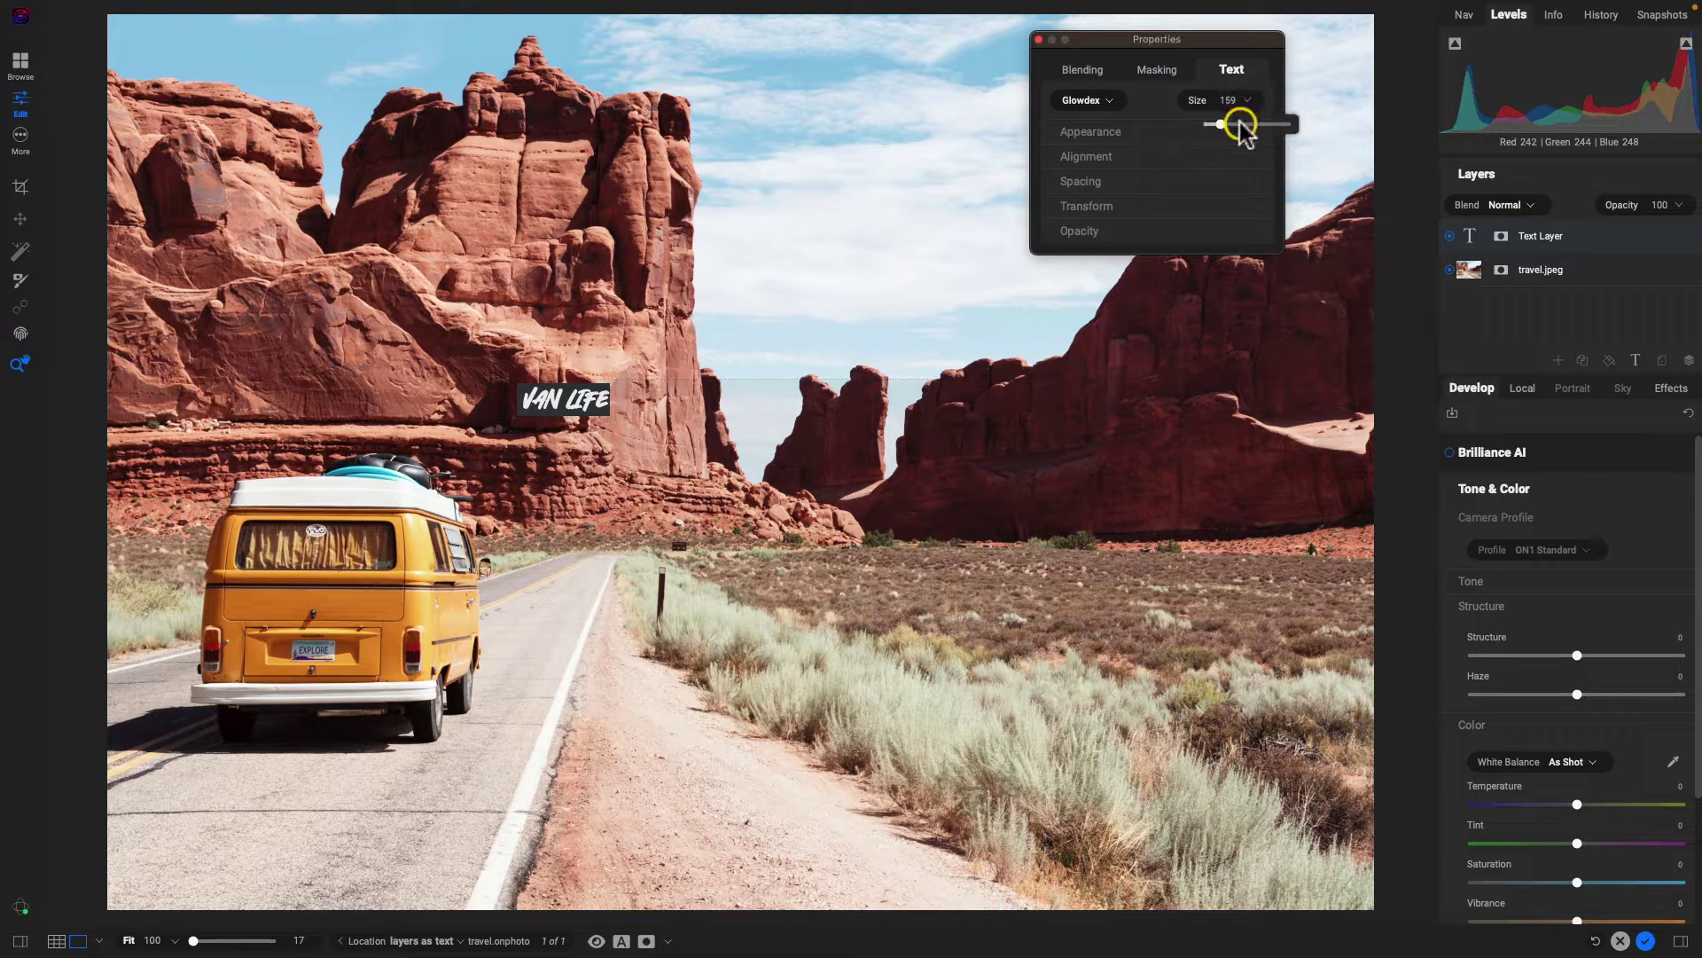
Enlarge VAN LIFE to size 976, widen and heighten its box, and move it down-right over the grass
{"action": "left_click_drag", "start_coordinate": [1220, 130], "coordinate": [1283, 128]}
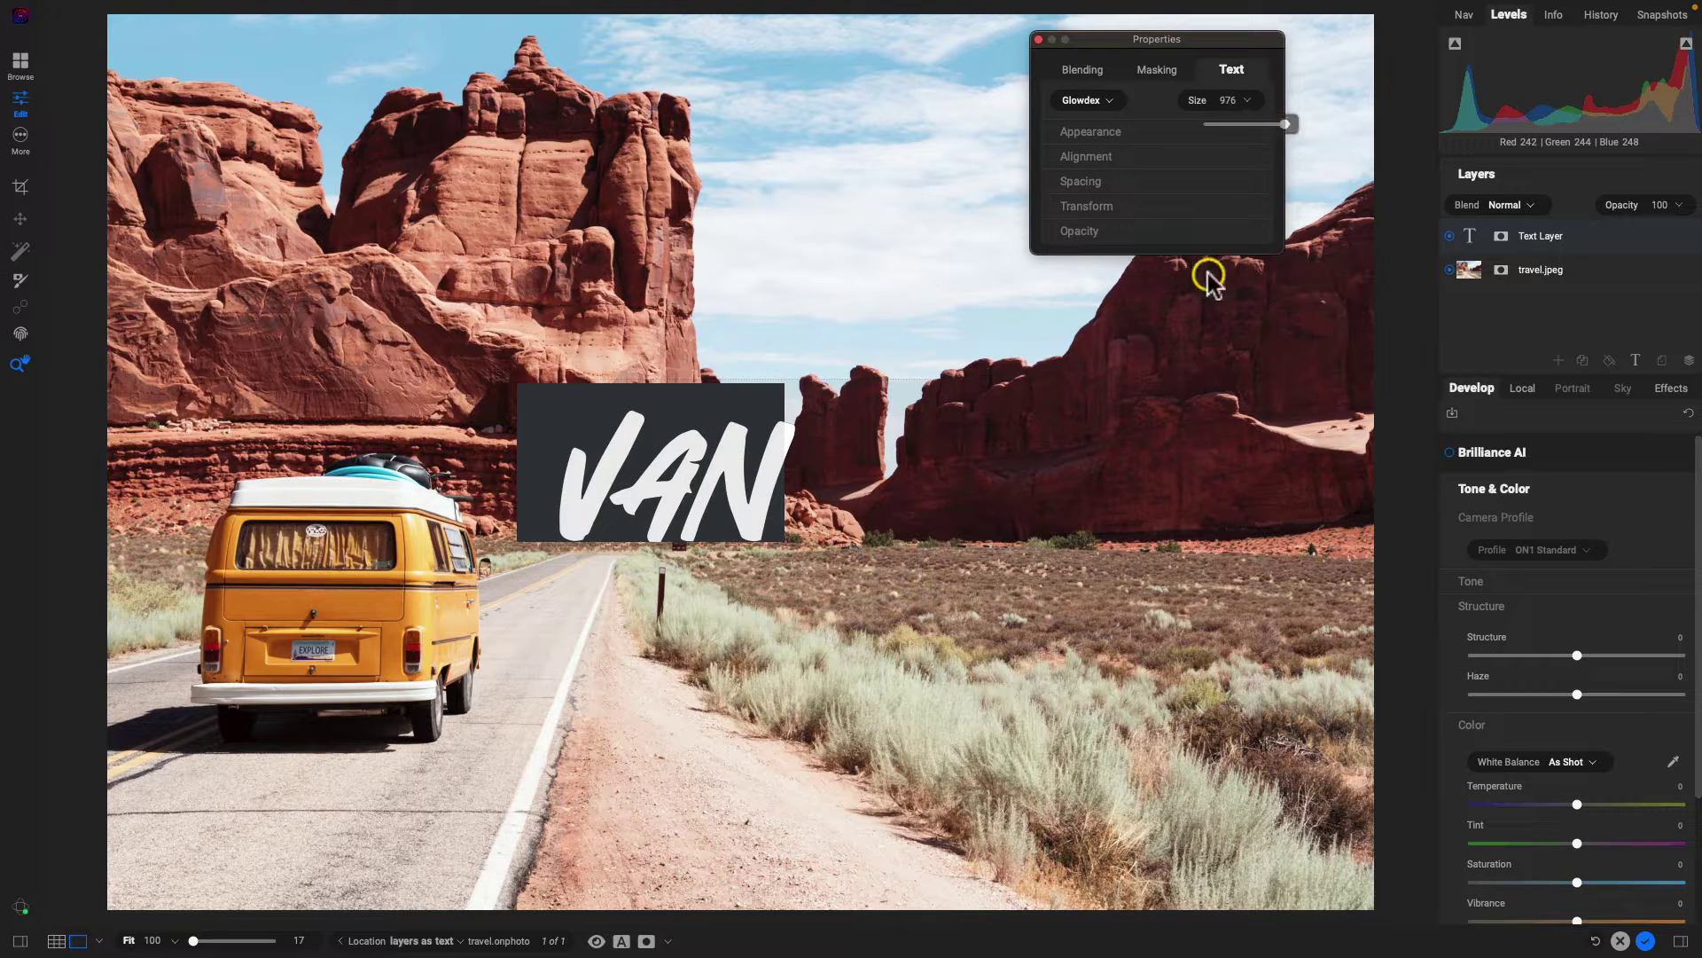
{"action": "left_click", "coordinate": [1124, 585]}
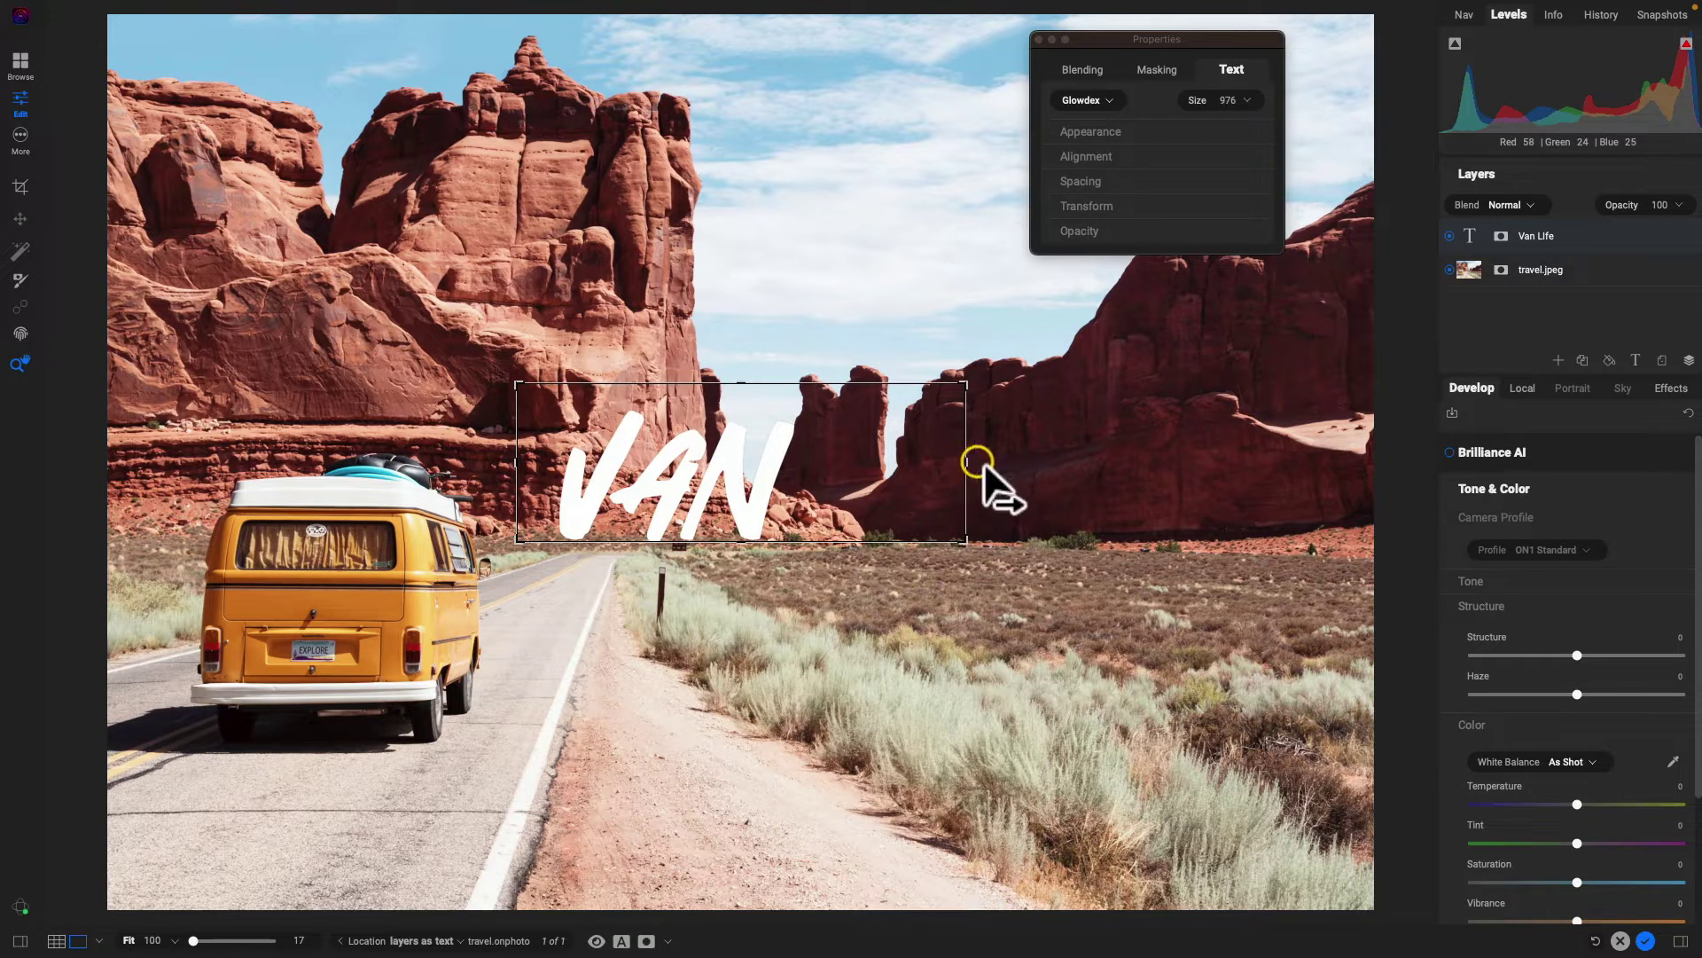
{"action": "left_click_drag", "start_coordinate": [975, 462], "coordinate": [1302, 465]}
{"action": "left_click_drag", "start_coordinate": [922, 544], "coordinate": [912, 695]}
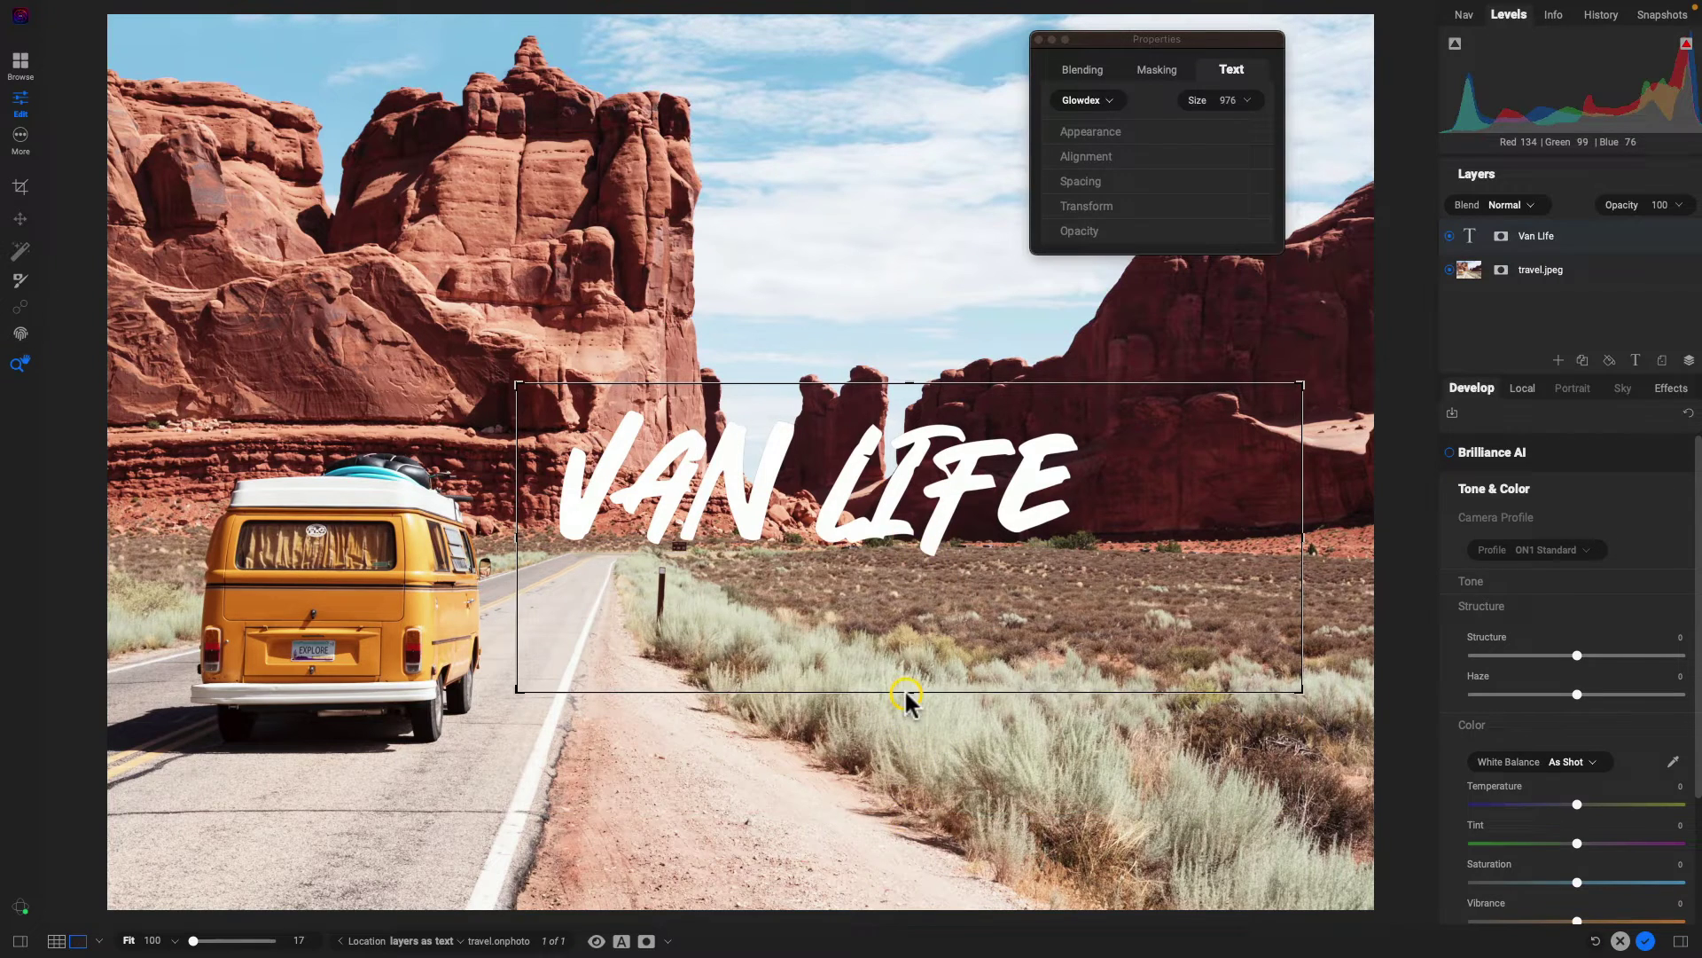
{"action": "left_click_drag", "start_coordinate": [748, 504], "coordinate": [910, 616]}
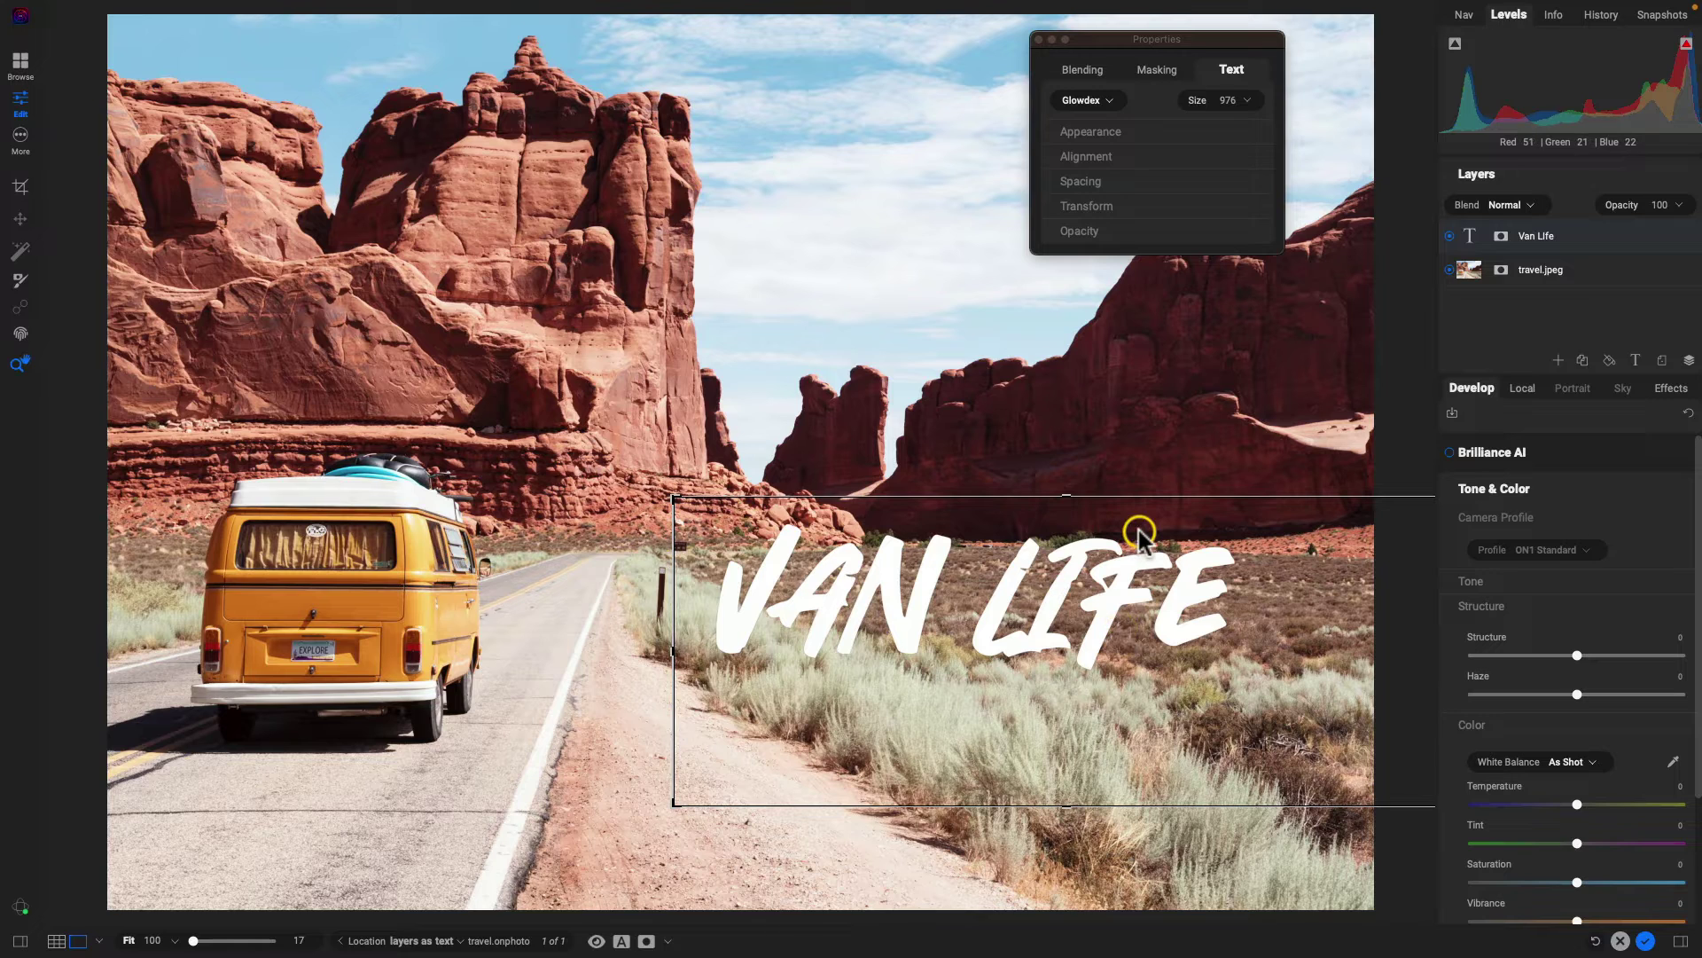
{"action": "mouse_move", "coordinate": [1584, 235]}
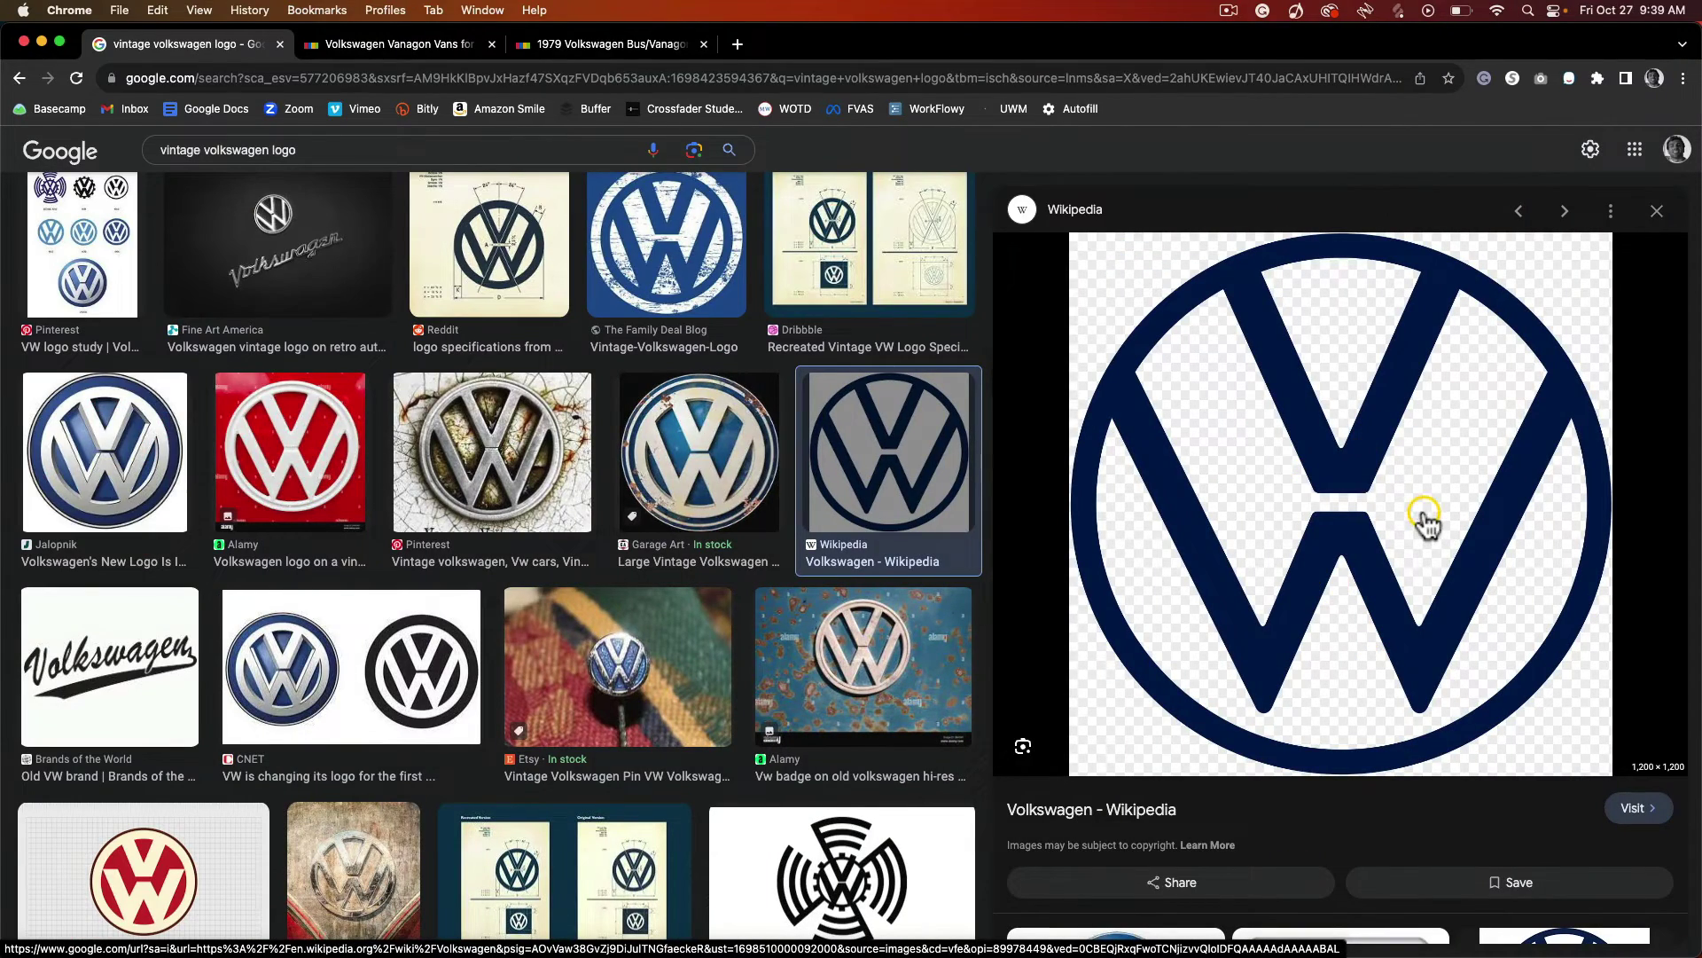
Copy the dark blue Volkswagen logo image from the Wikipedia result in Google Images
{"action": "right_click", "coordinate": [1366, 479]}
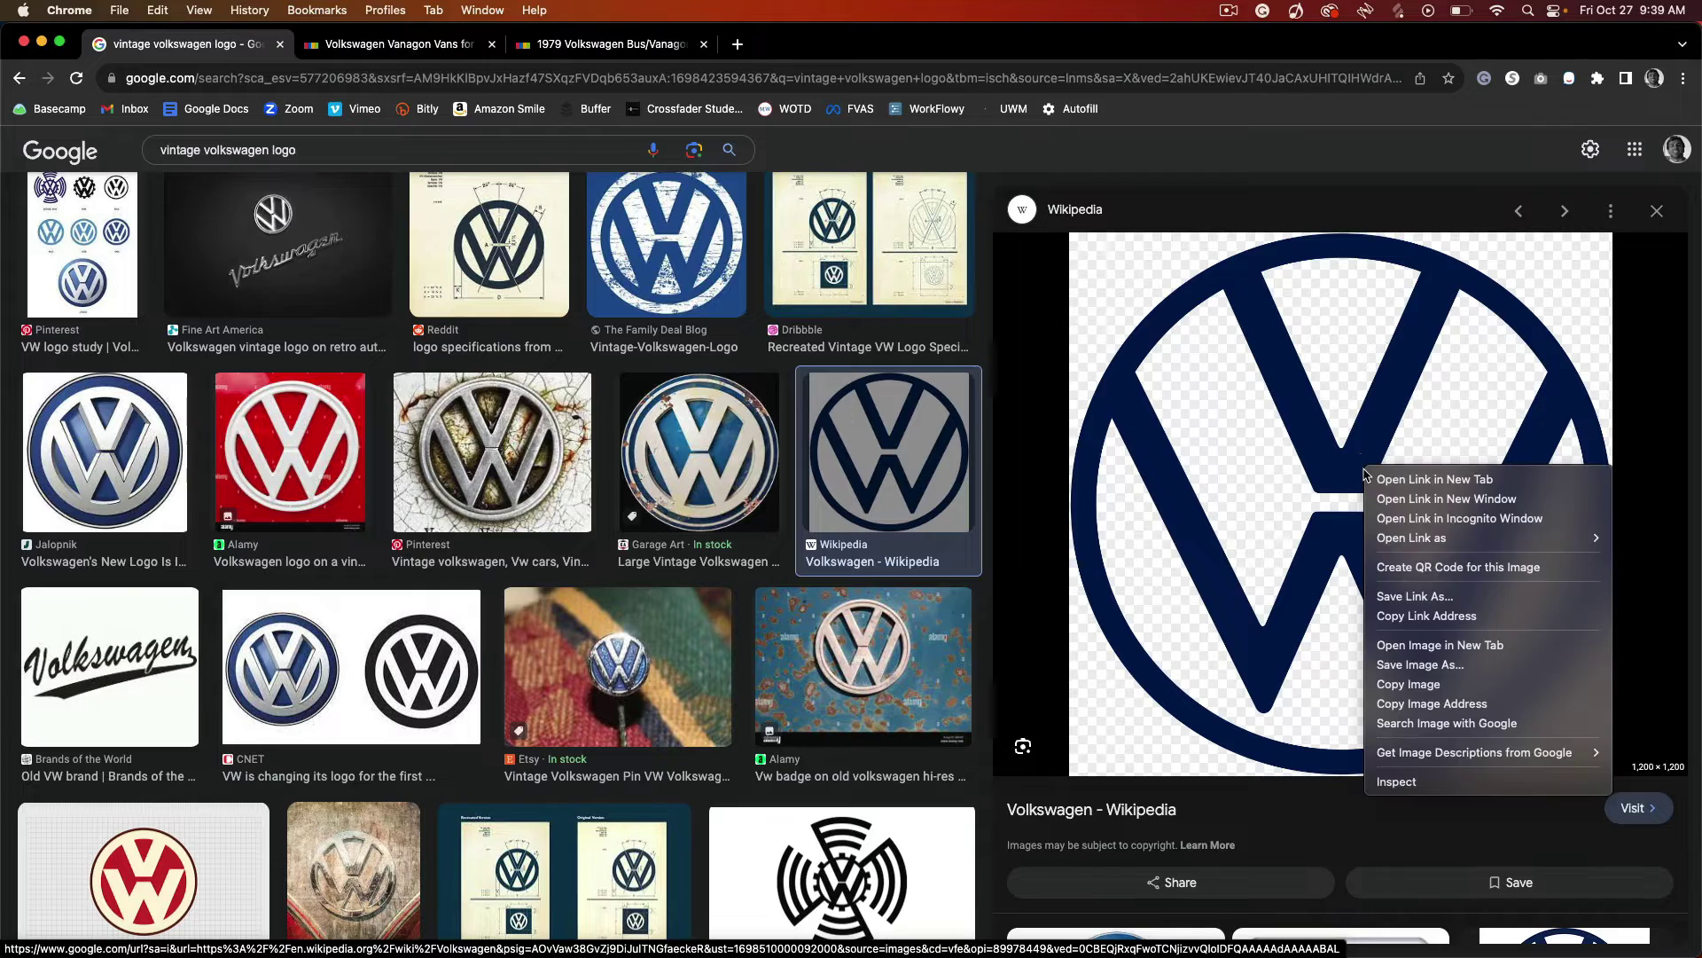
{"action": "left_click", "coordinate": [1408, 684]}
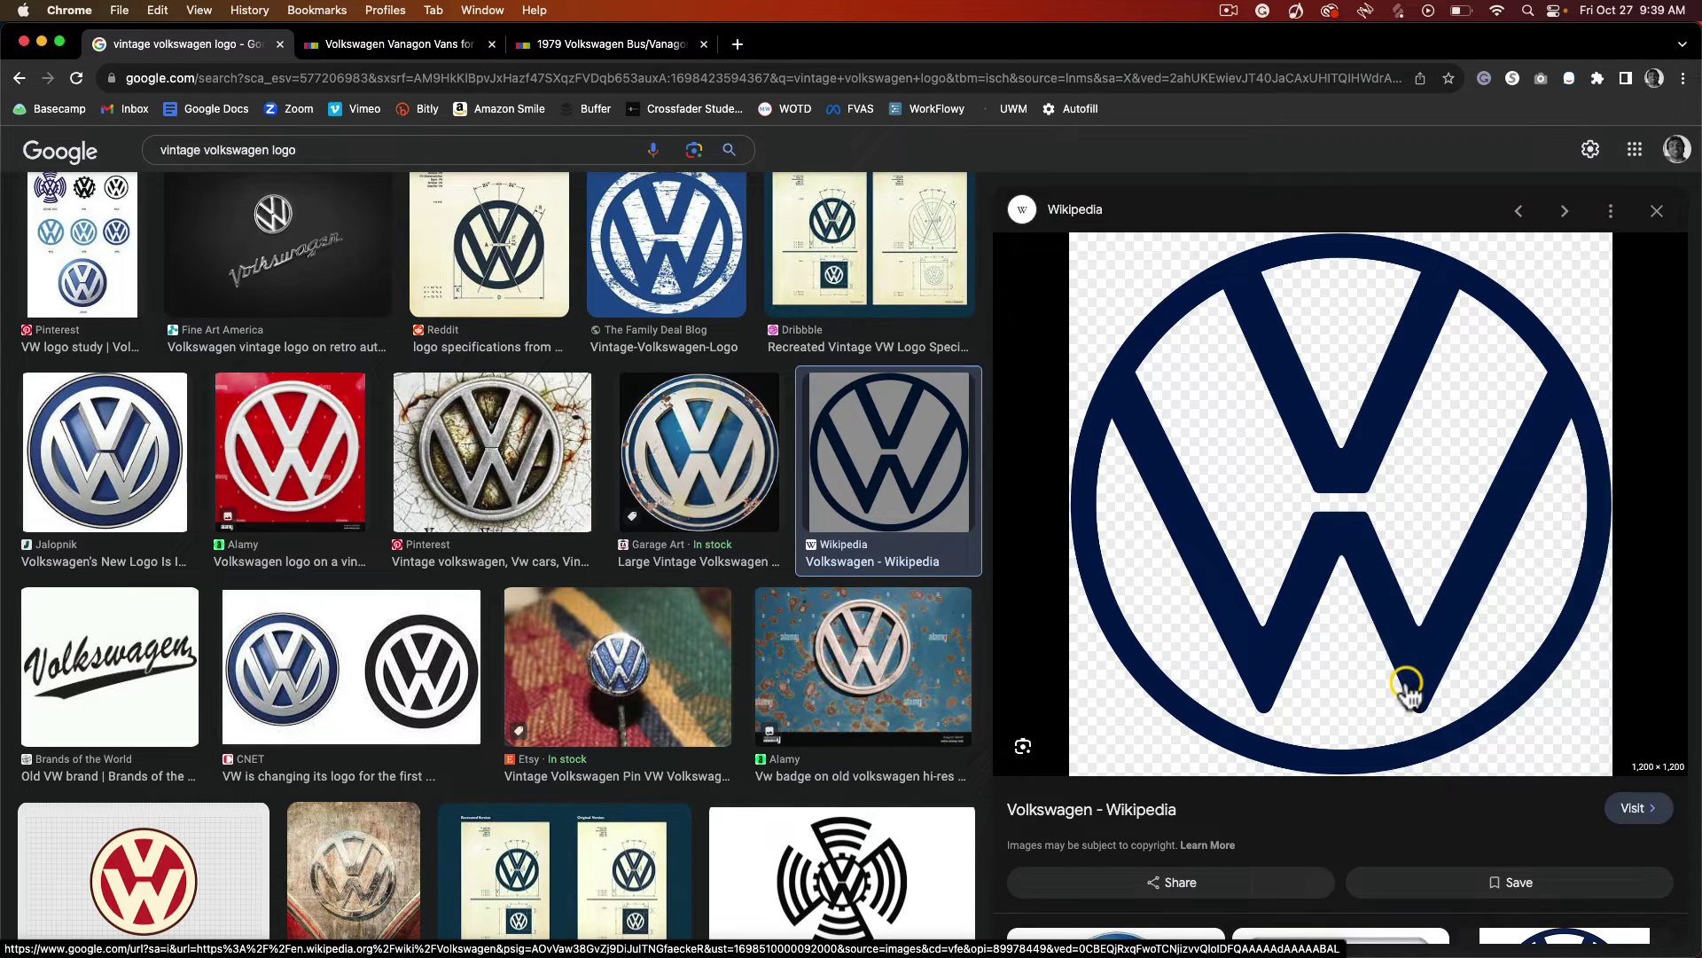
Back in ON1, paste the copied logo as a new layer and rename it 'VW Logo'
{"action": "key", "text": "super+Tab"}
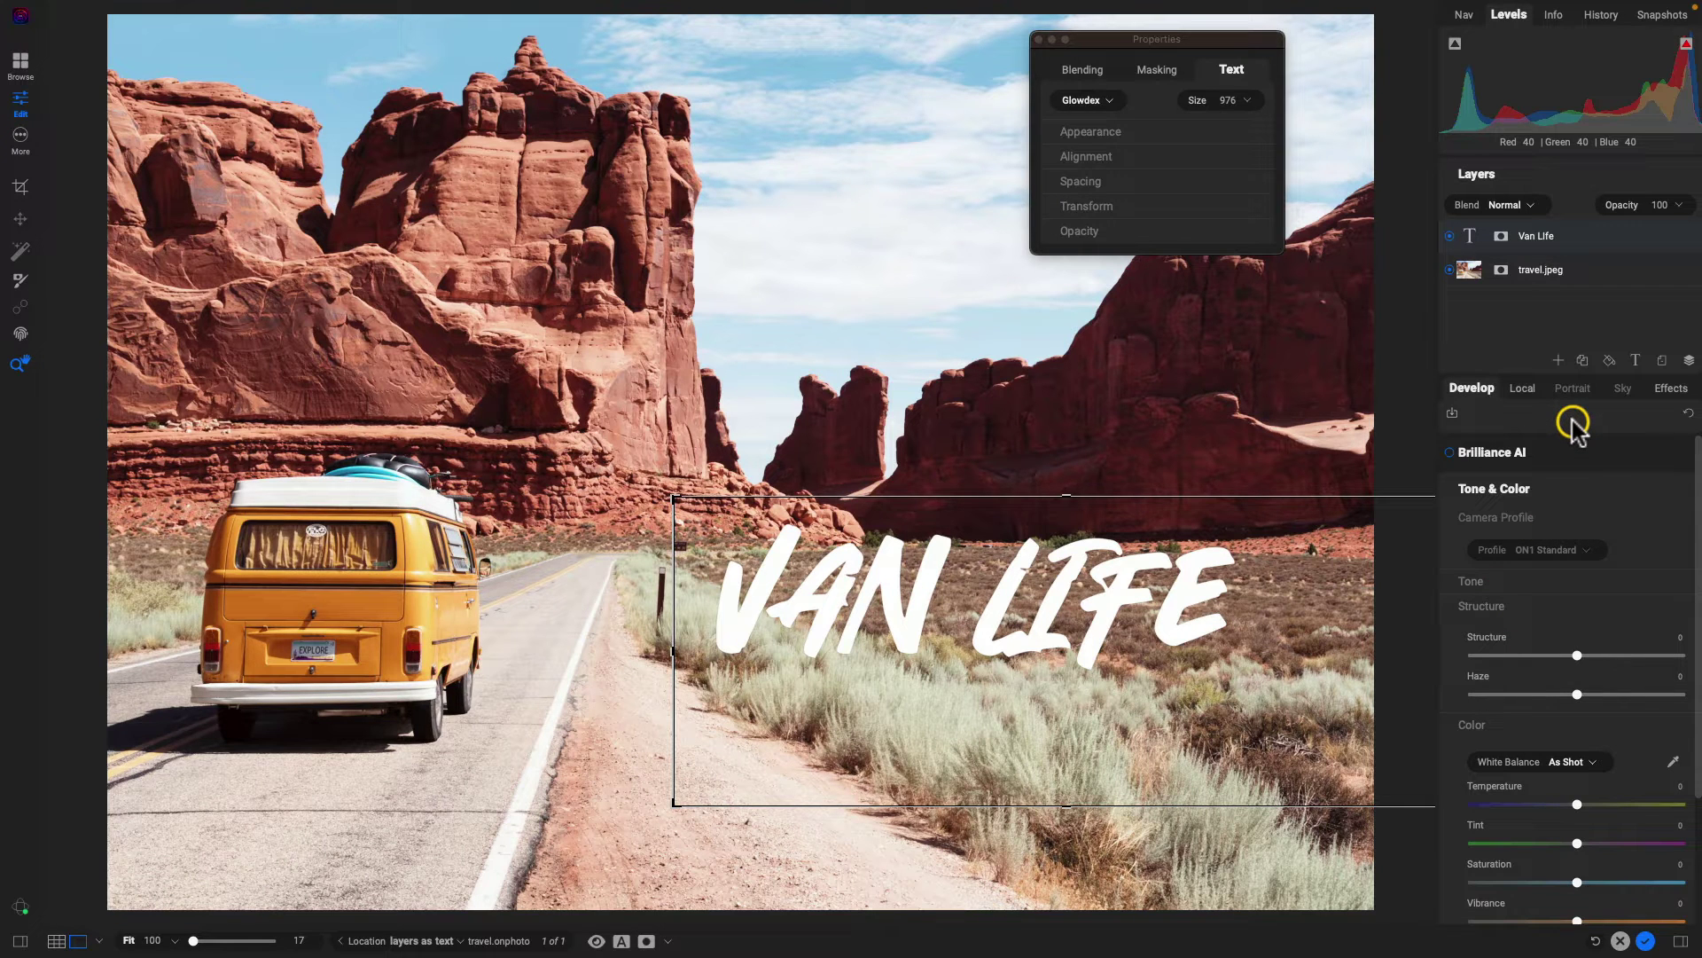
{"action": "key", "text": "super+v"}
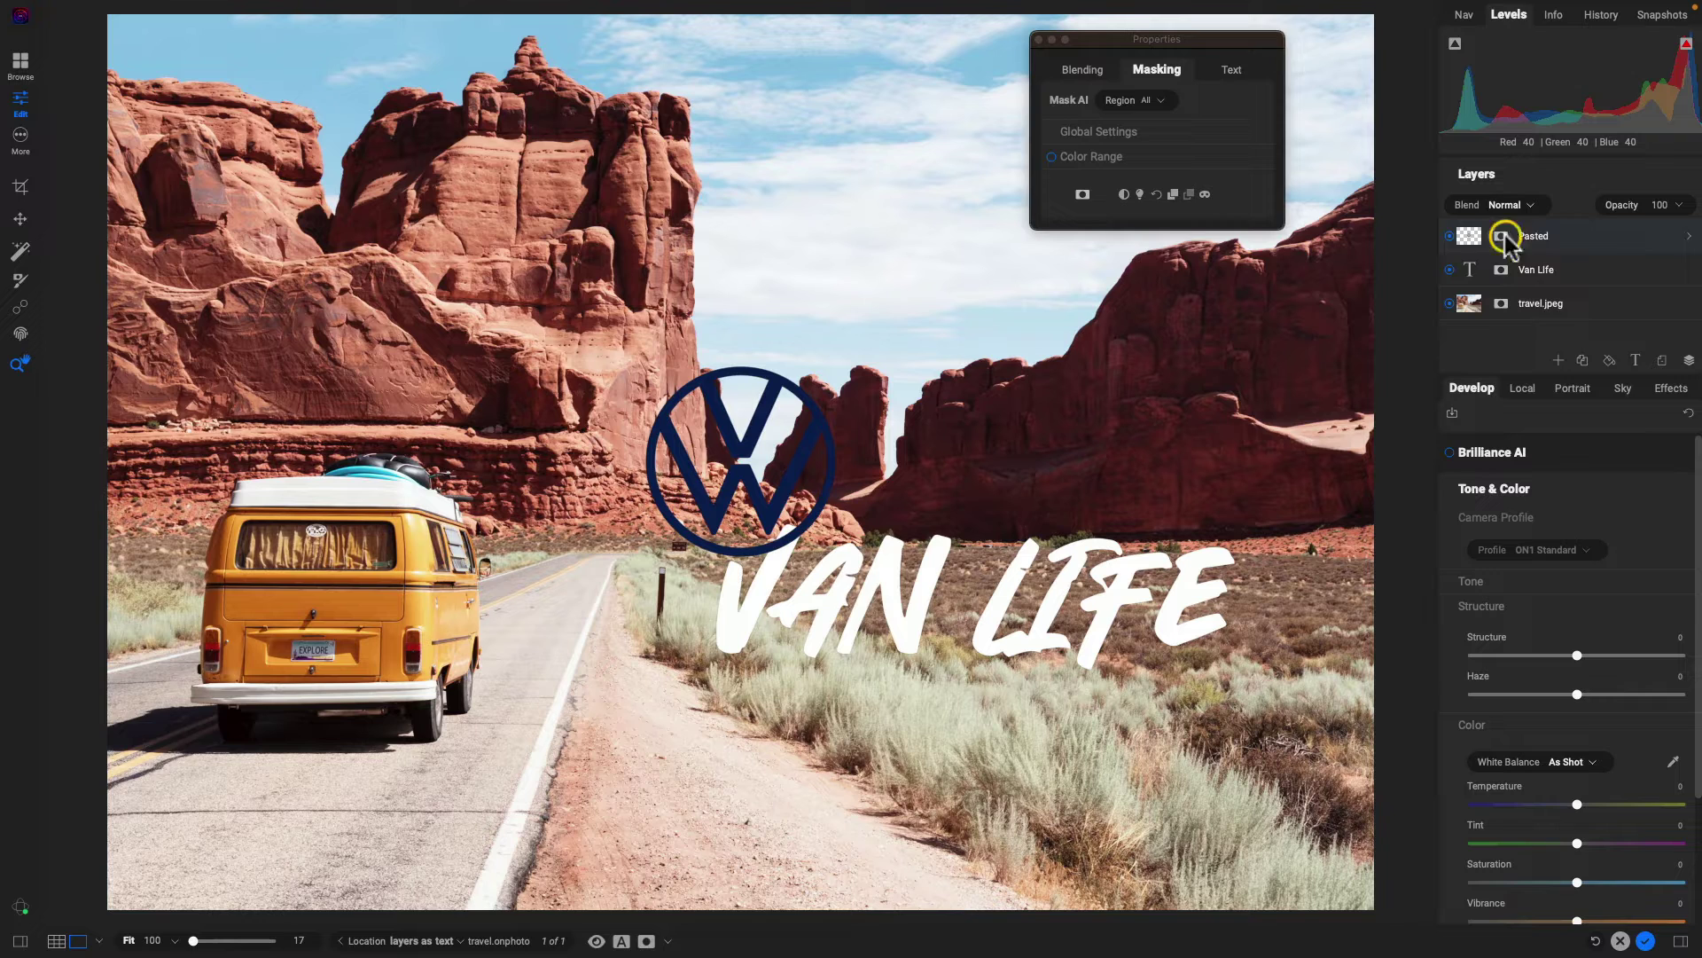
{"action": "double_click", "coordinate": [1540, 235]}
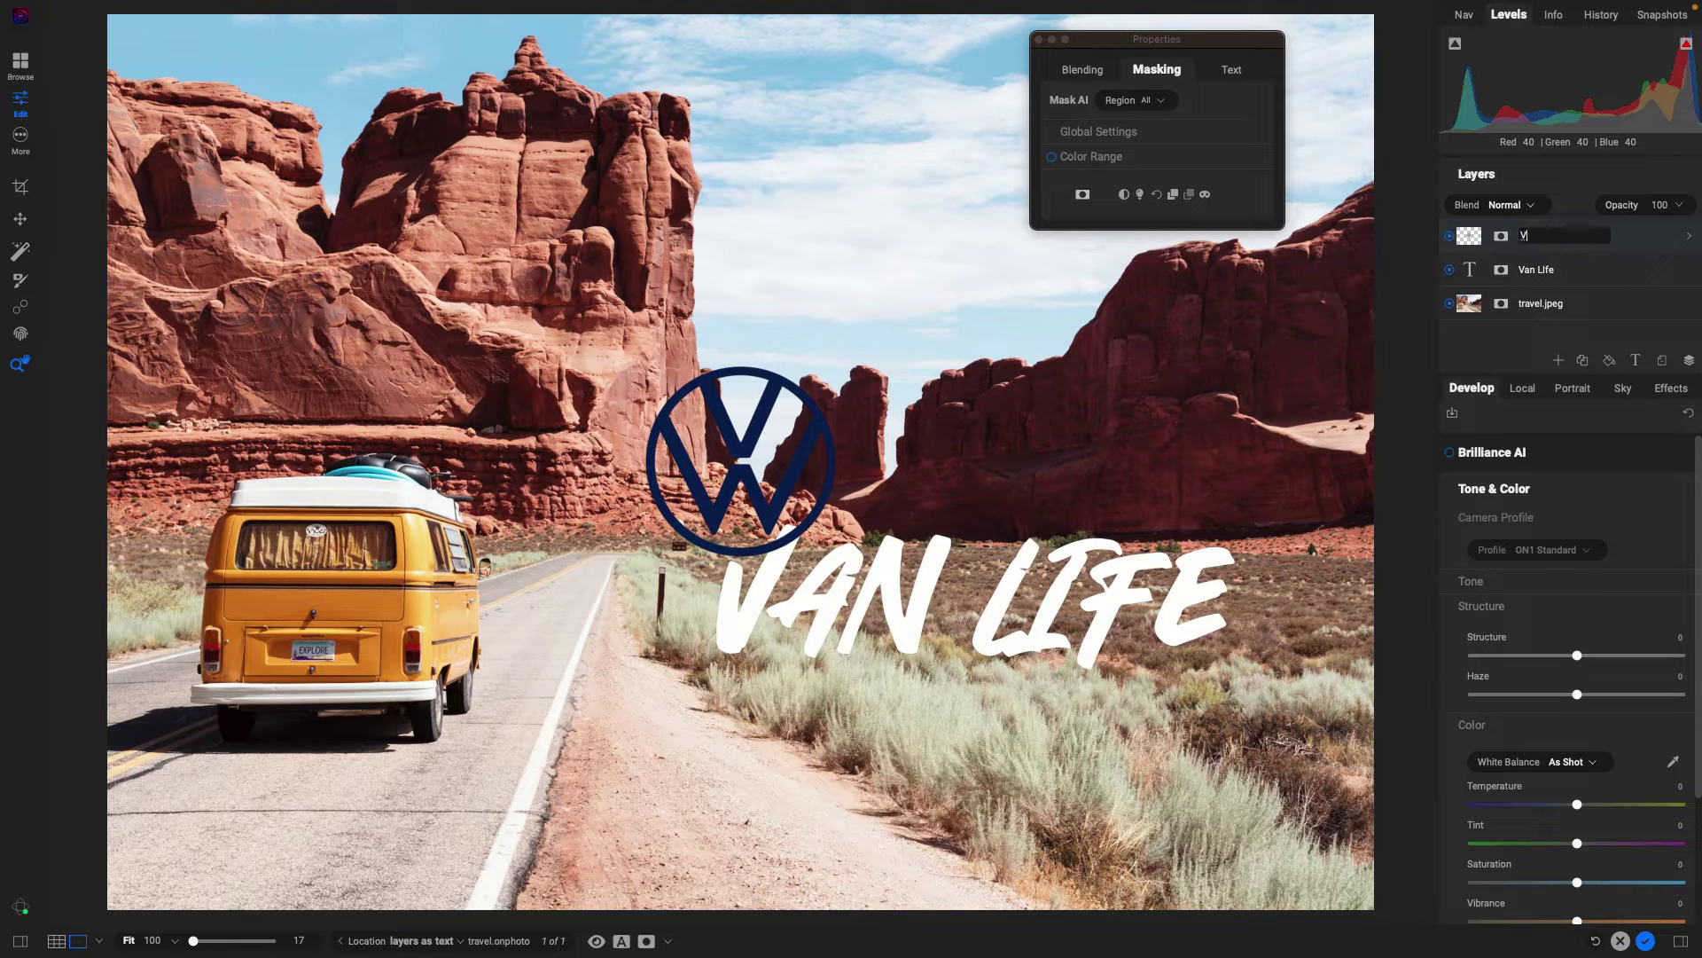
{"action": "type", "text": "VW Logo"}
{"action": "key", "text": "Return"}
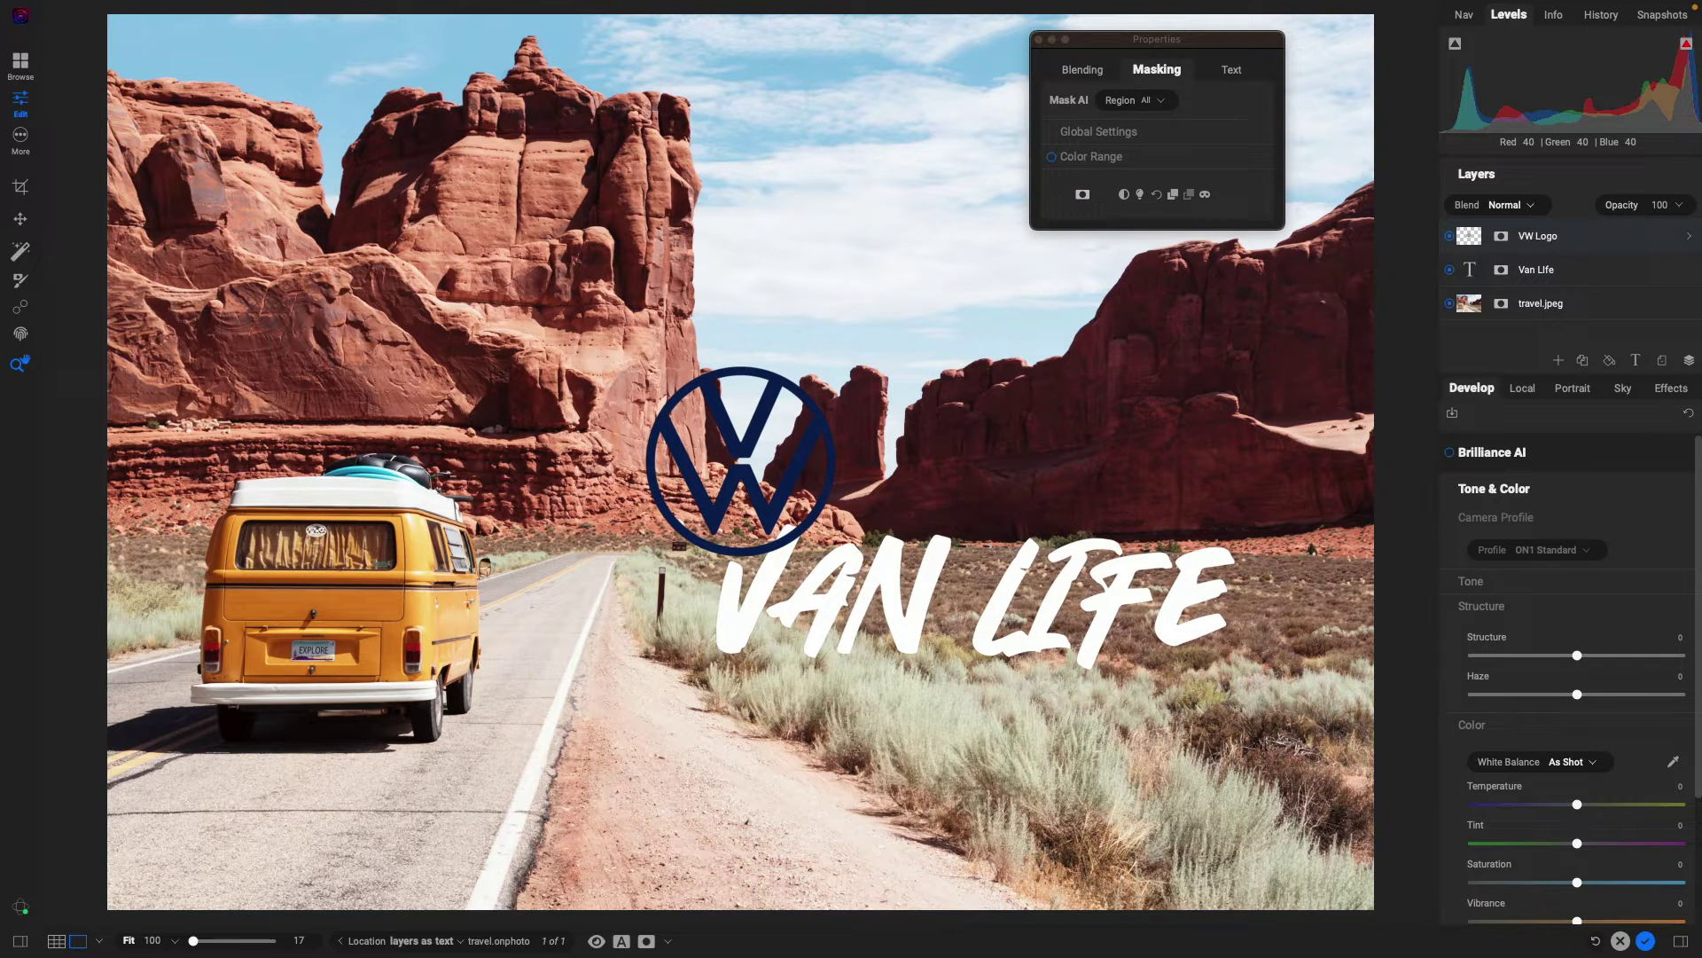
Move and resize the VW logo with the Transform tool so it sits beneath VAN LIFE
{"action": "key", "text": "v"}
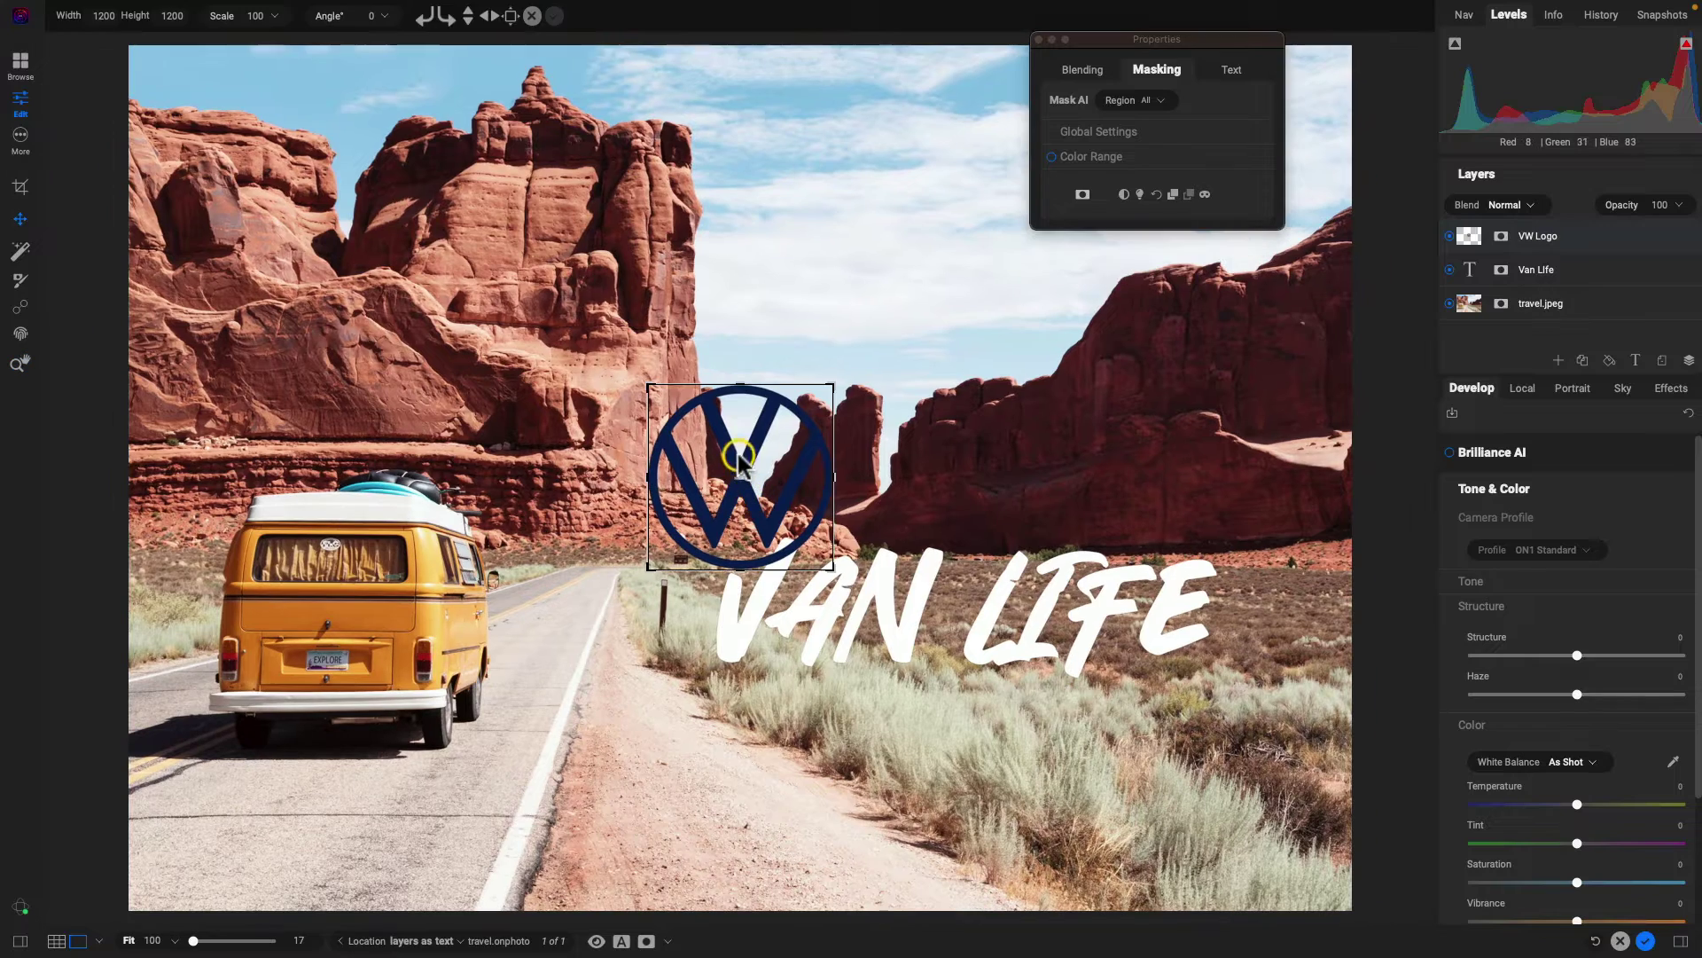
{"action": "left_click_drag", "start_coordinate": [736, 461], "coordinate": [927, 750]}
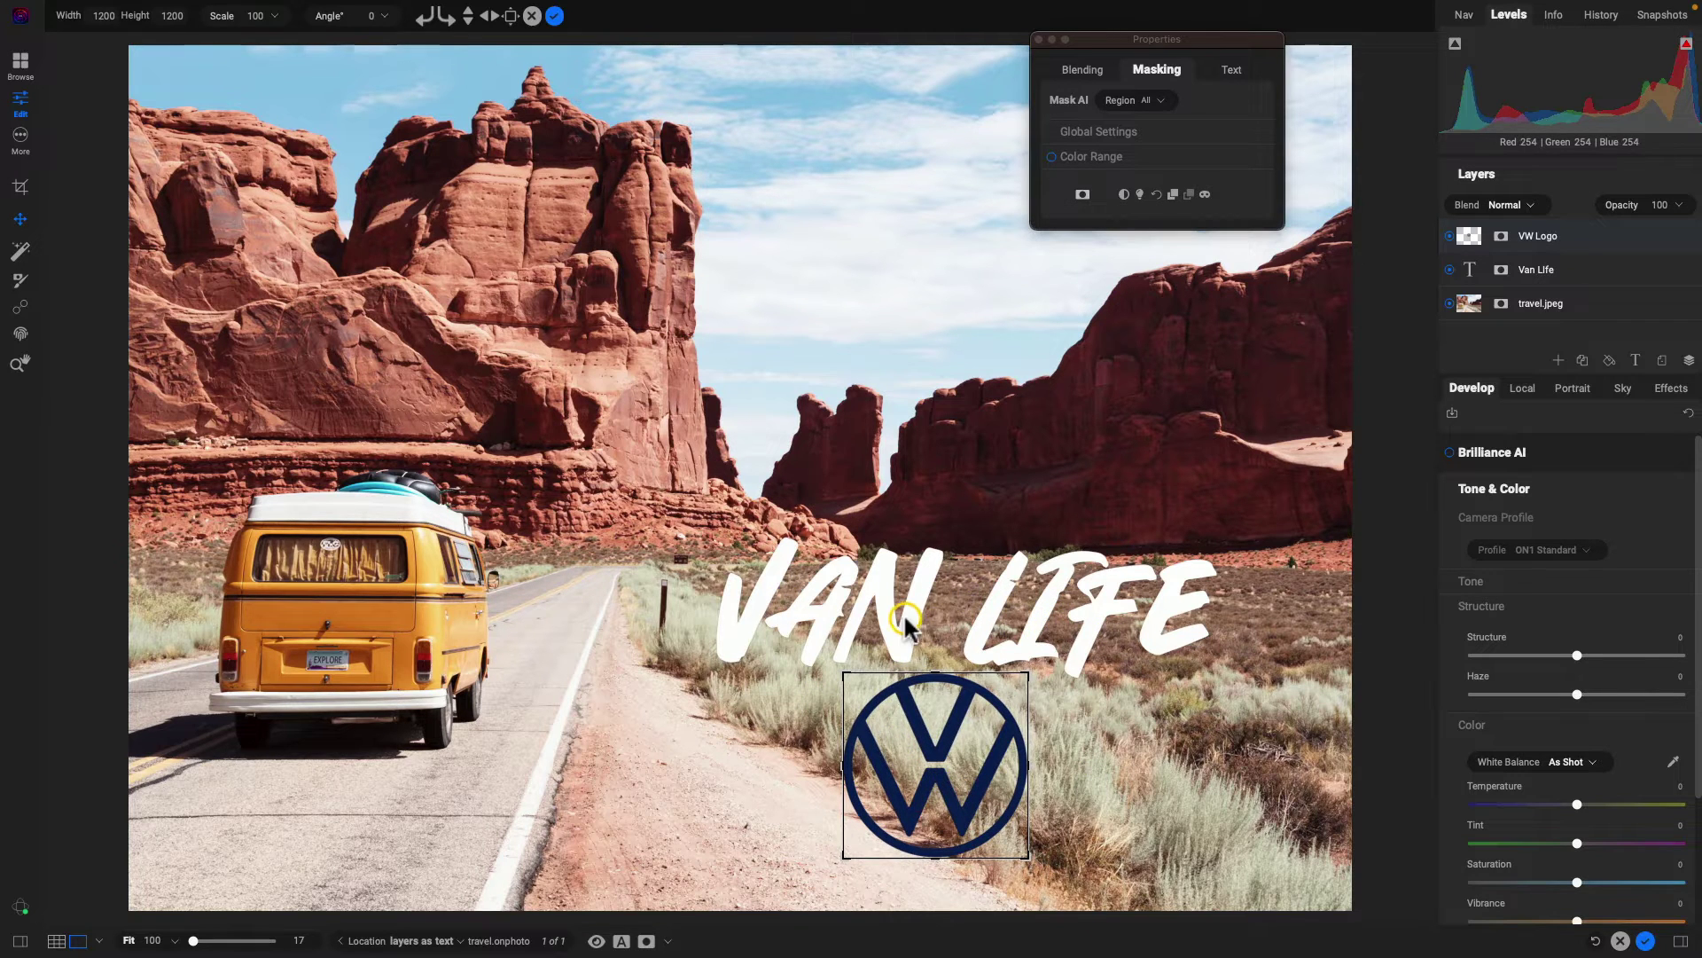
{"action": "key", "text": "z"}
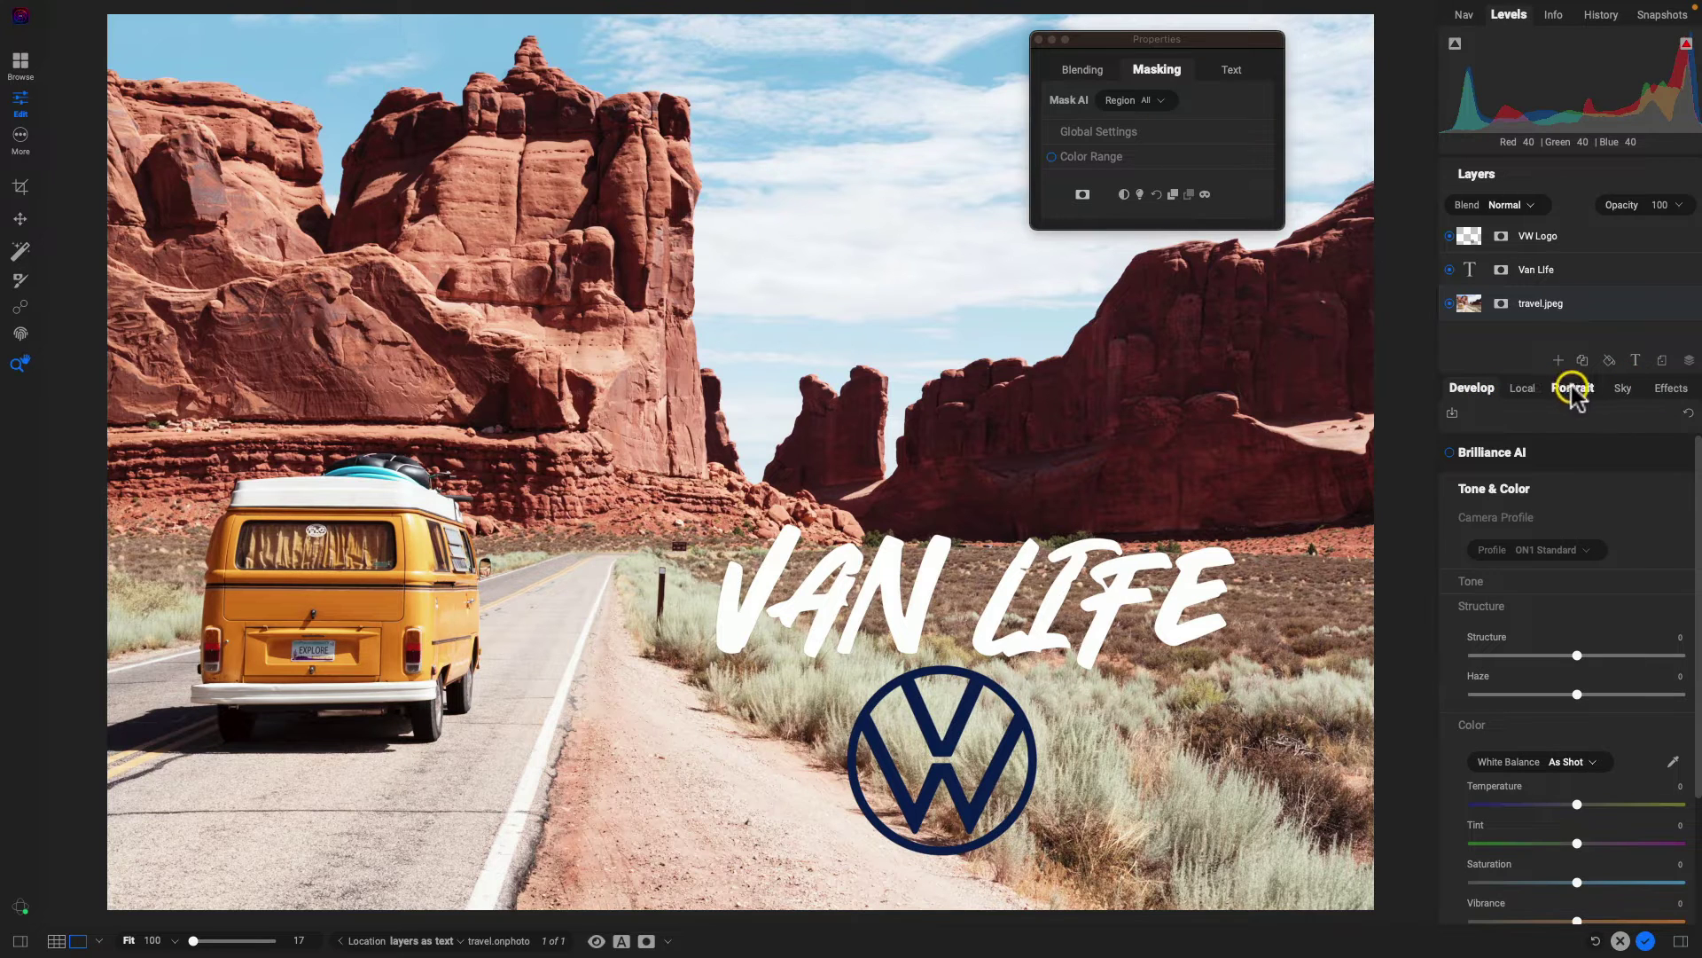
Add a White Square Borders effect and raise its Fit Image slider to 6
{"action": "left_click", "coordinate": [1665, 394]}
{"action": "left_click", "coordinate": [1575, 451]}
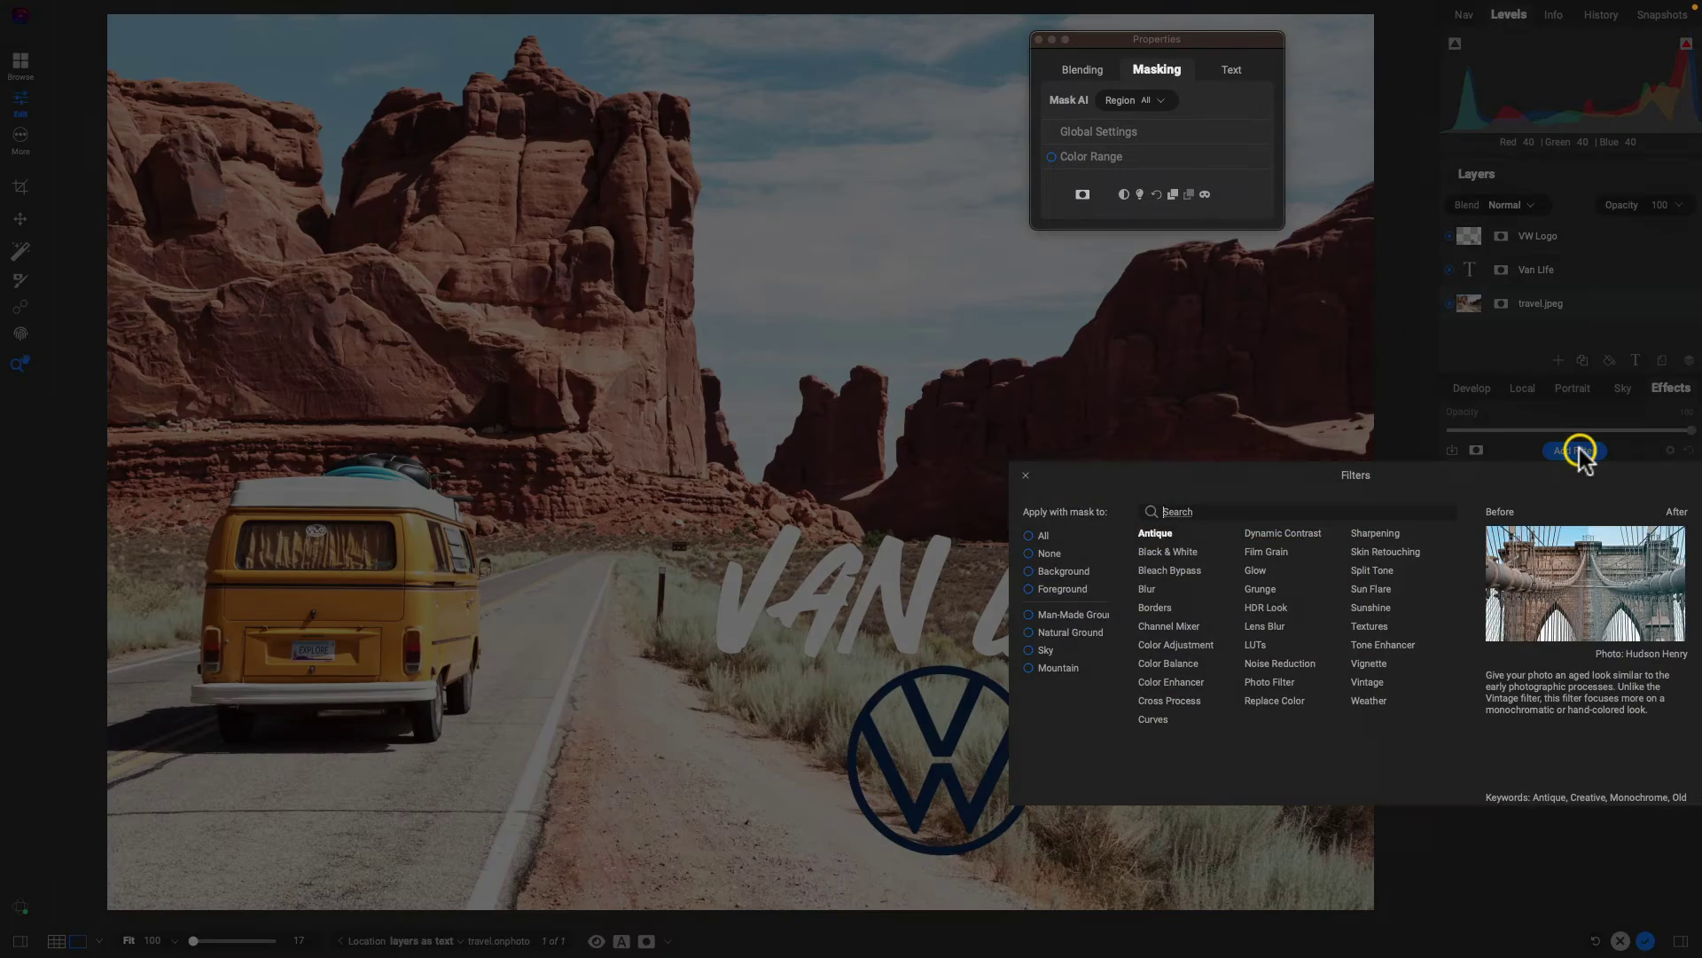
{"action": "left_click", "coordinate": [1169, 609]}
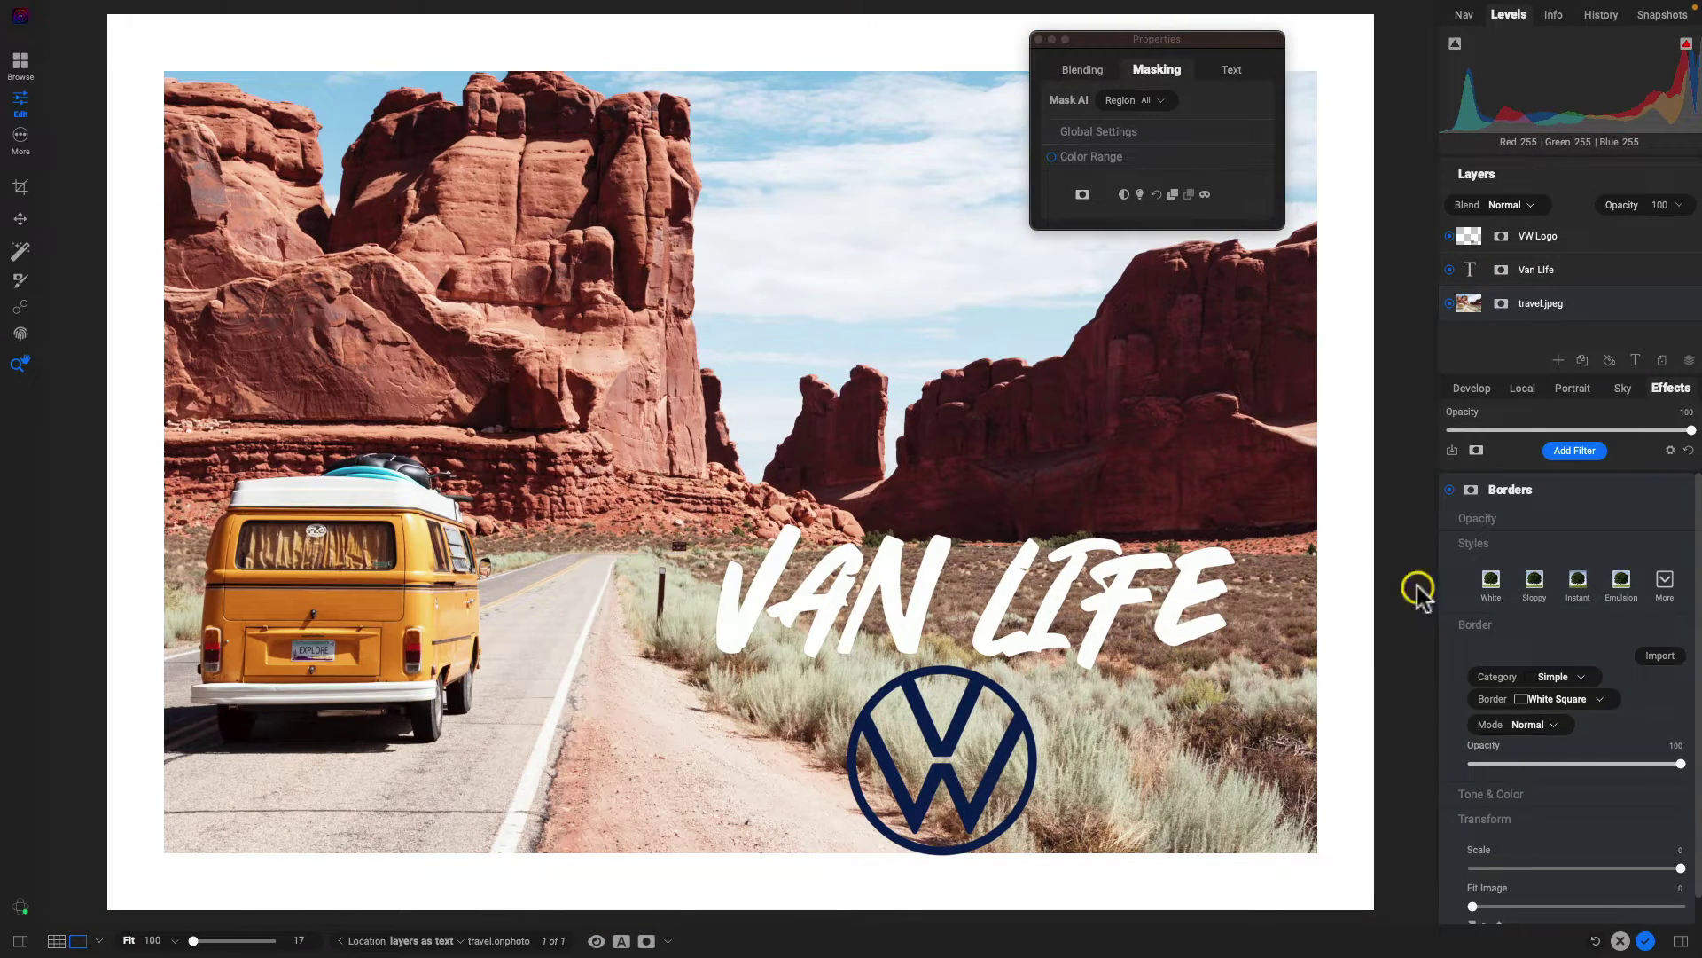
{"action": "scroll", "coordinate": [1577, 761], "scroll_direction": "down", "scroll_amount": 1}
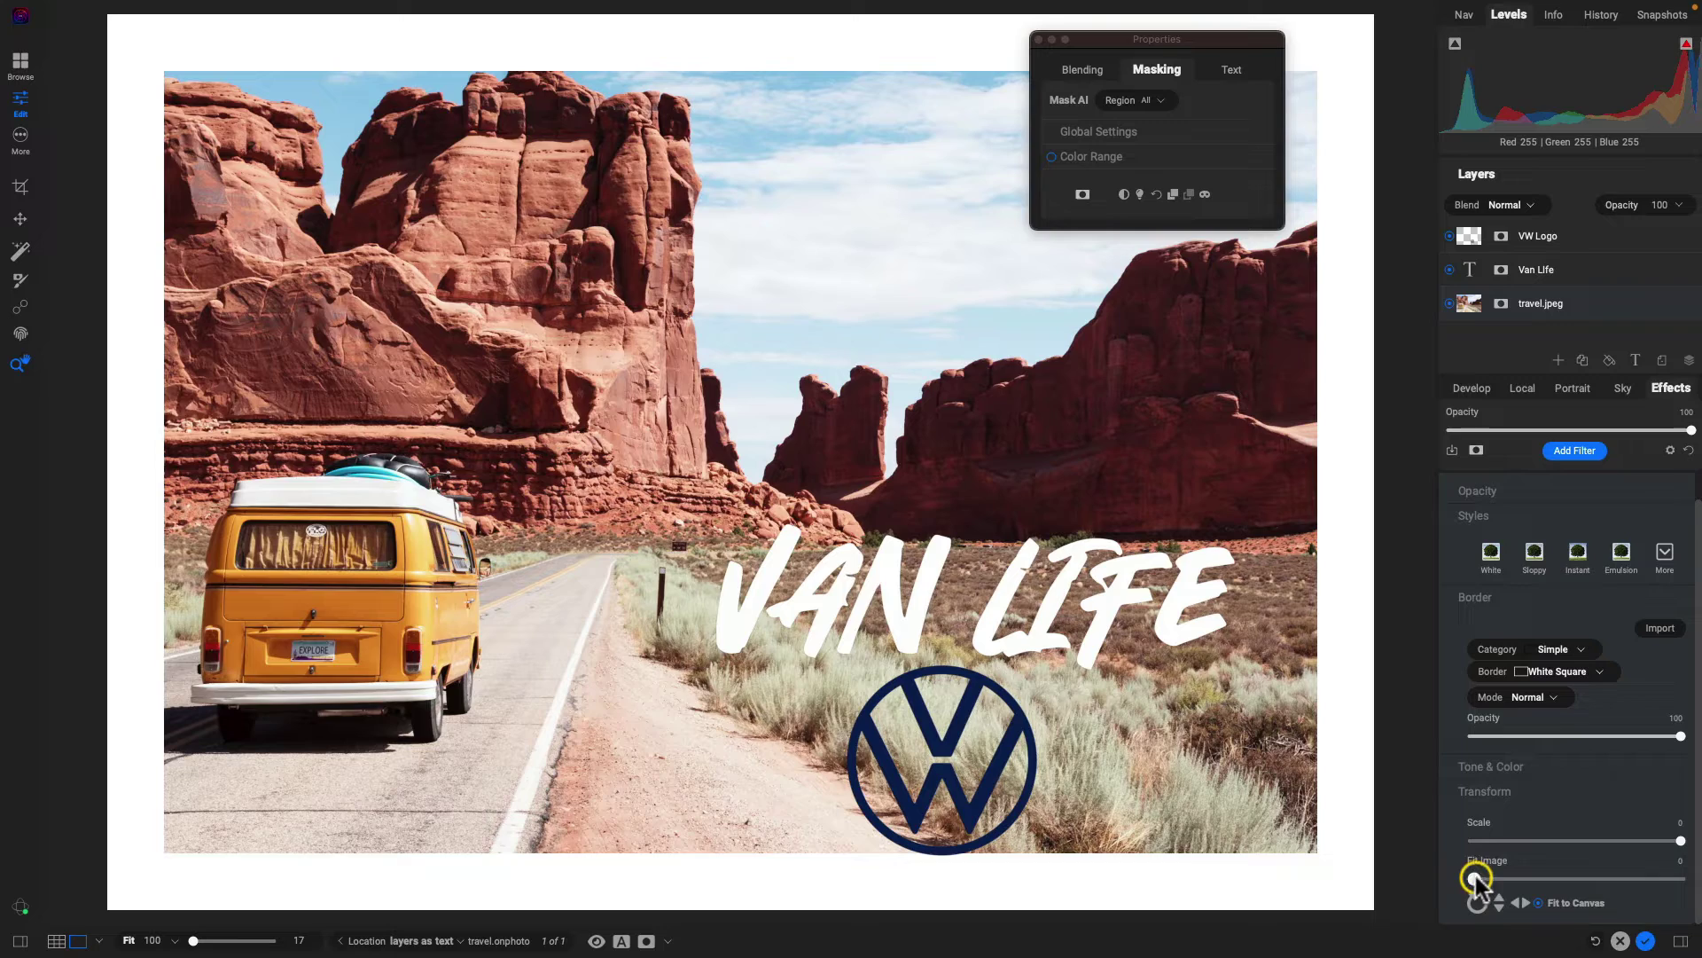
{"action": "left_click_drag", "start_coordinate": [1473, 879], "coordinate": [1558, 879]}
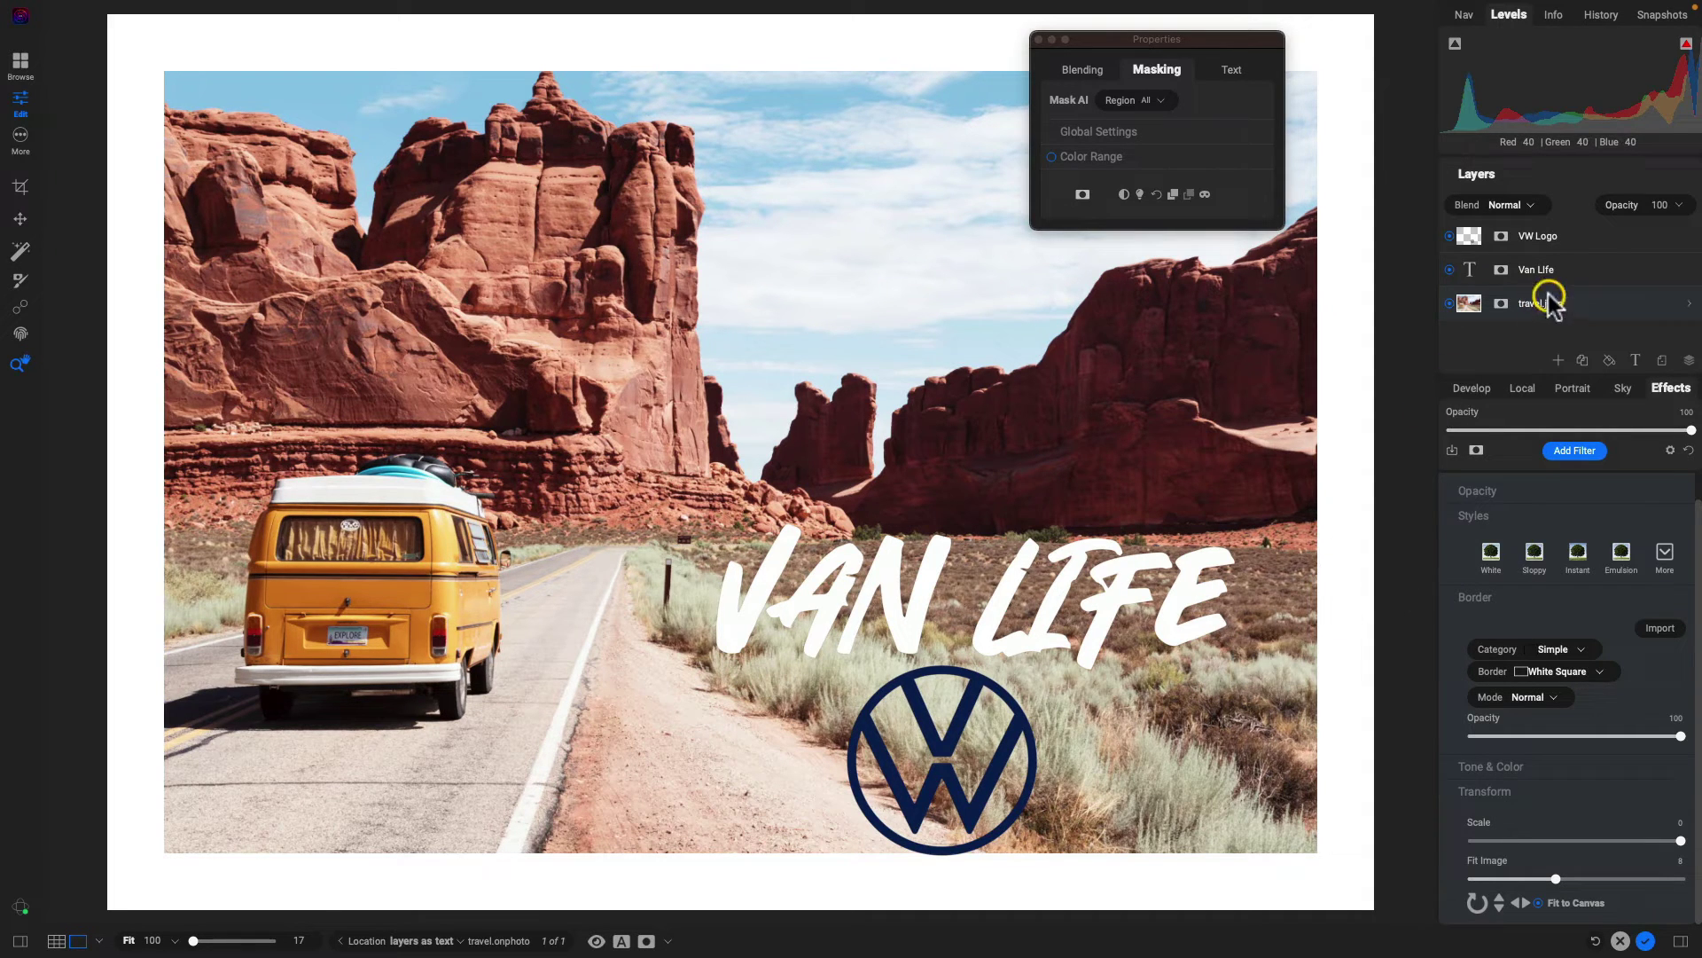
Select the VW Logo layer and nudge the logo slightly lower with Transform
{"action": "left_click", "coordinate": [1616, 238]}
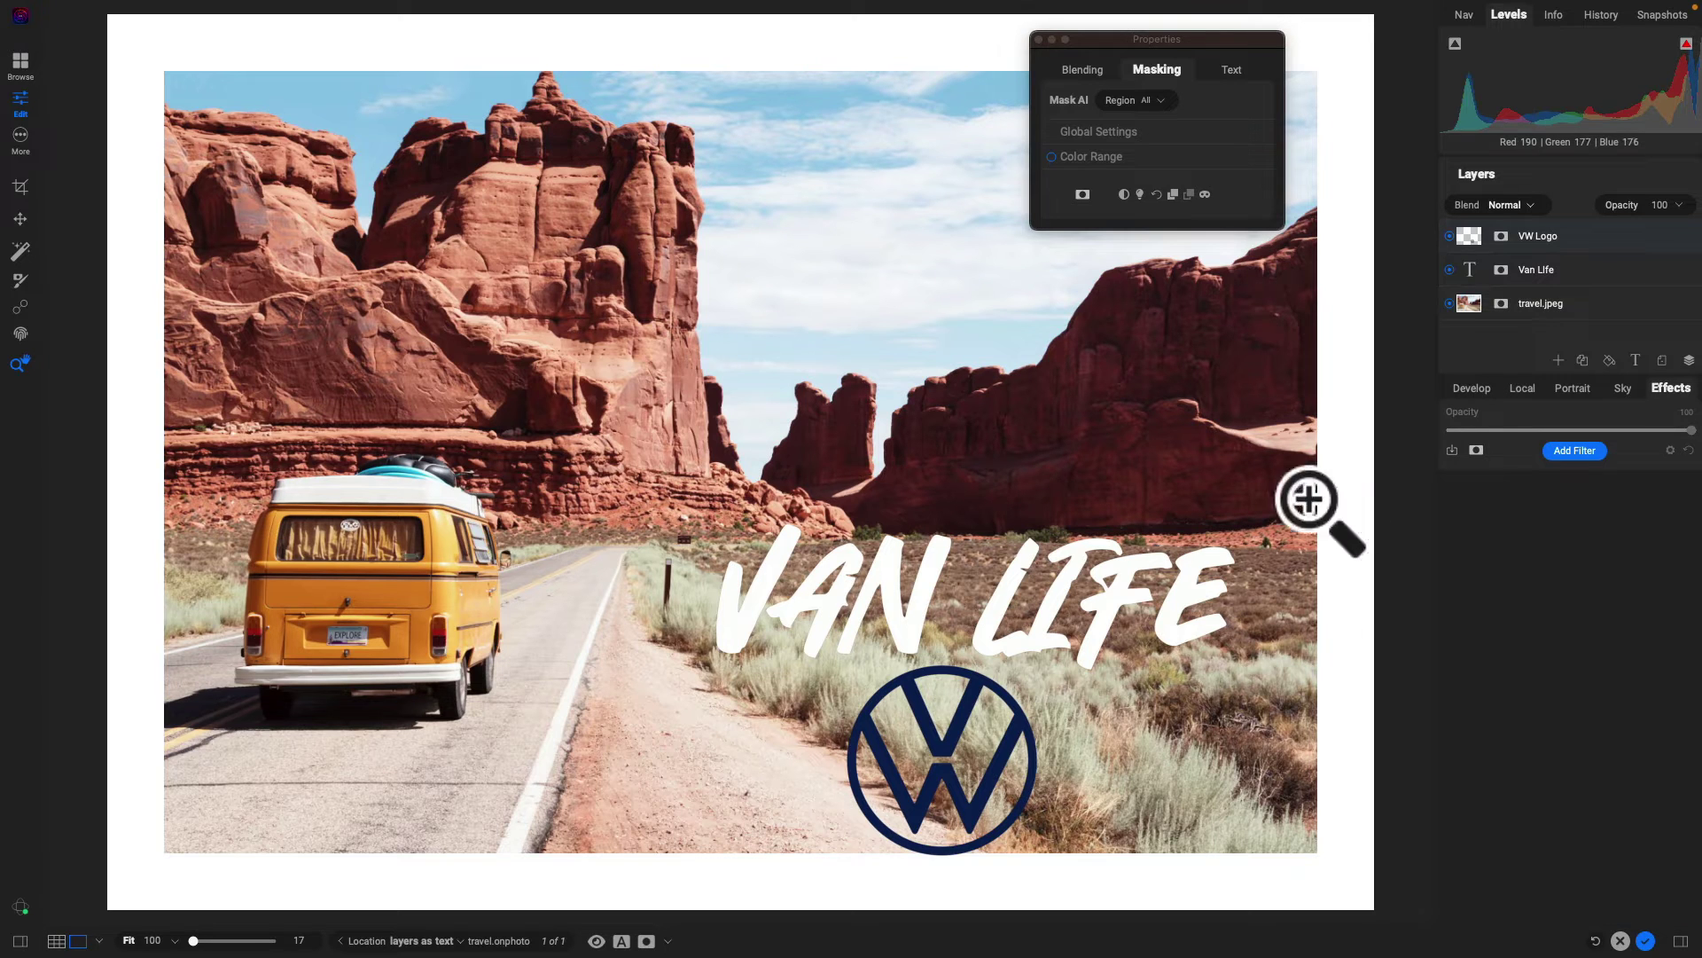
{"action": "key", "text": "v"}
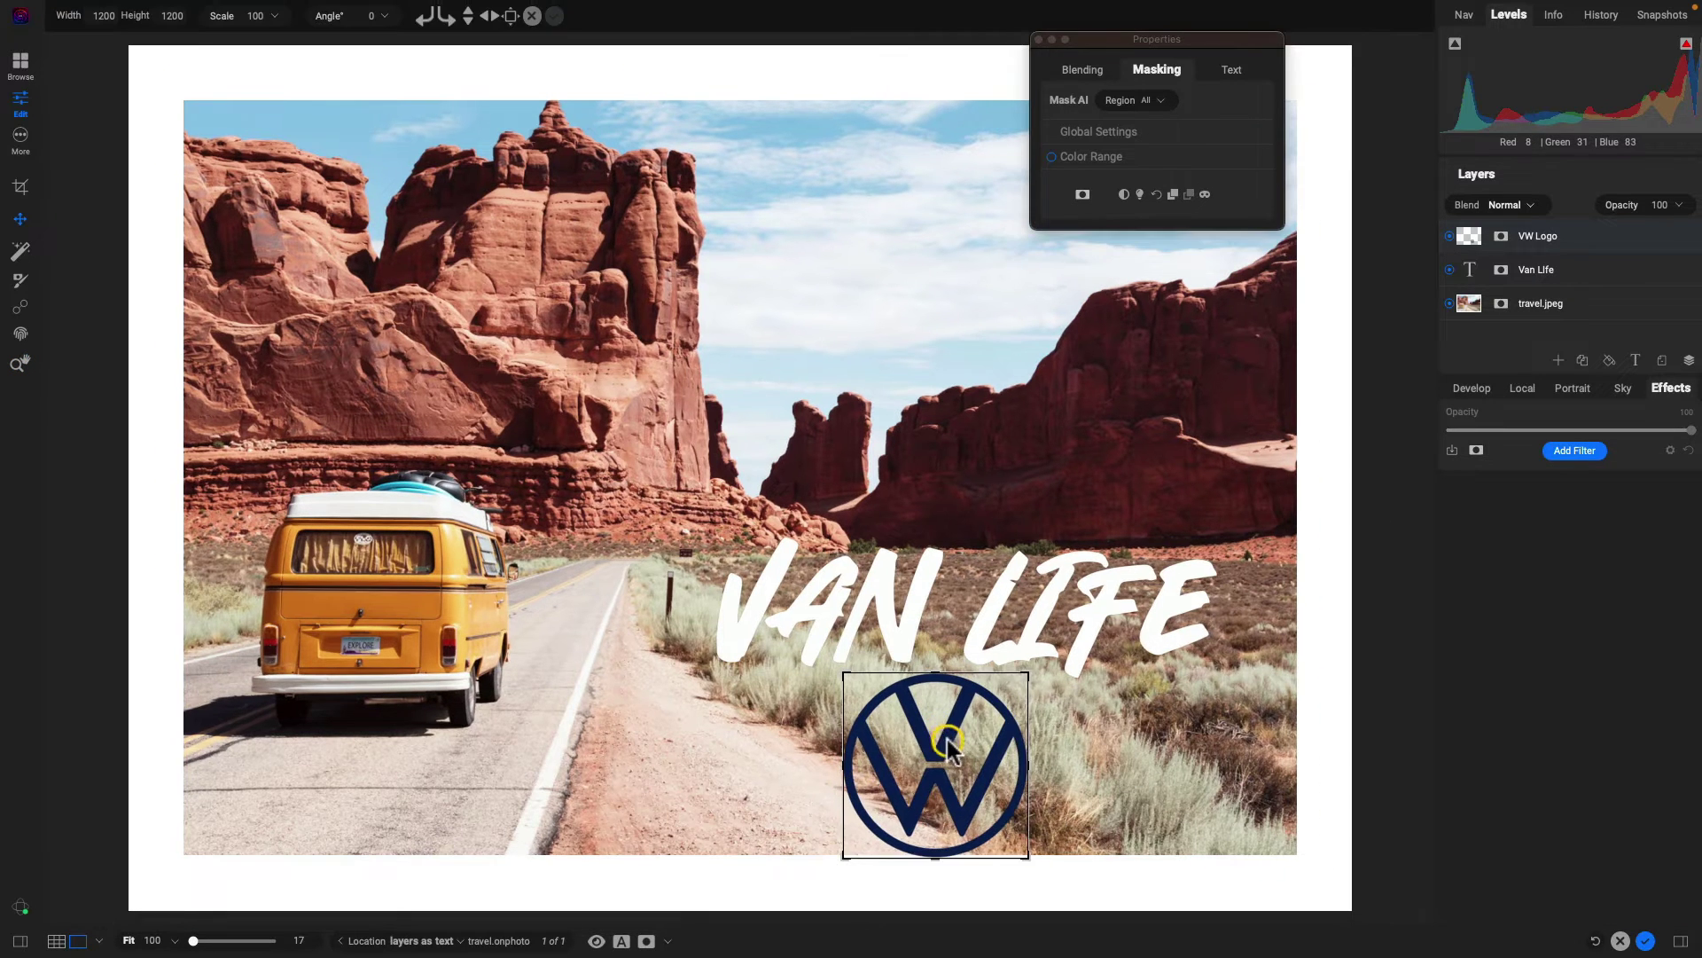
{"action": "mouse_move", "coordinate": [945, 752]}
{"action": "left_mouse_down"}
{"action": "mouse_move", "coordinate": [959, 780]}
{"action": "mouse_move", "coordinate": [976, 758]}
{"action": "left_mouse_up"}
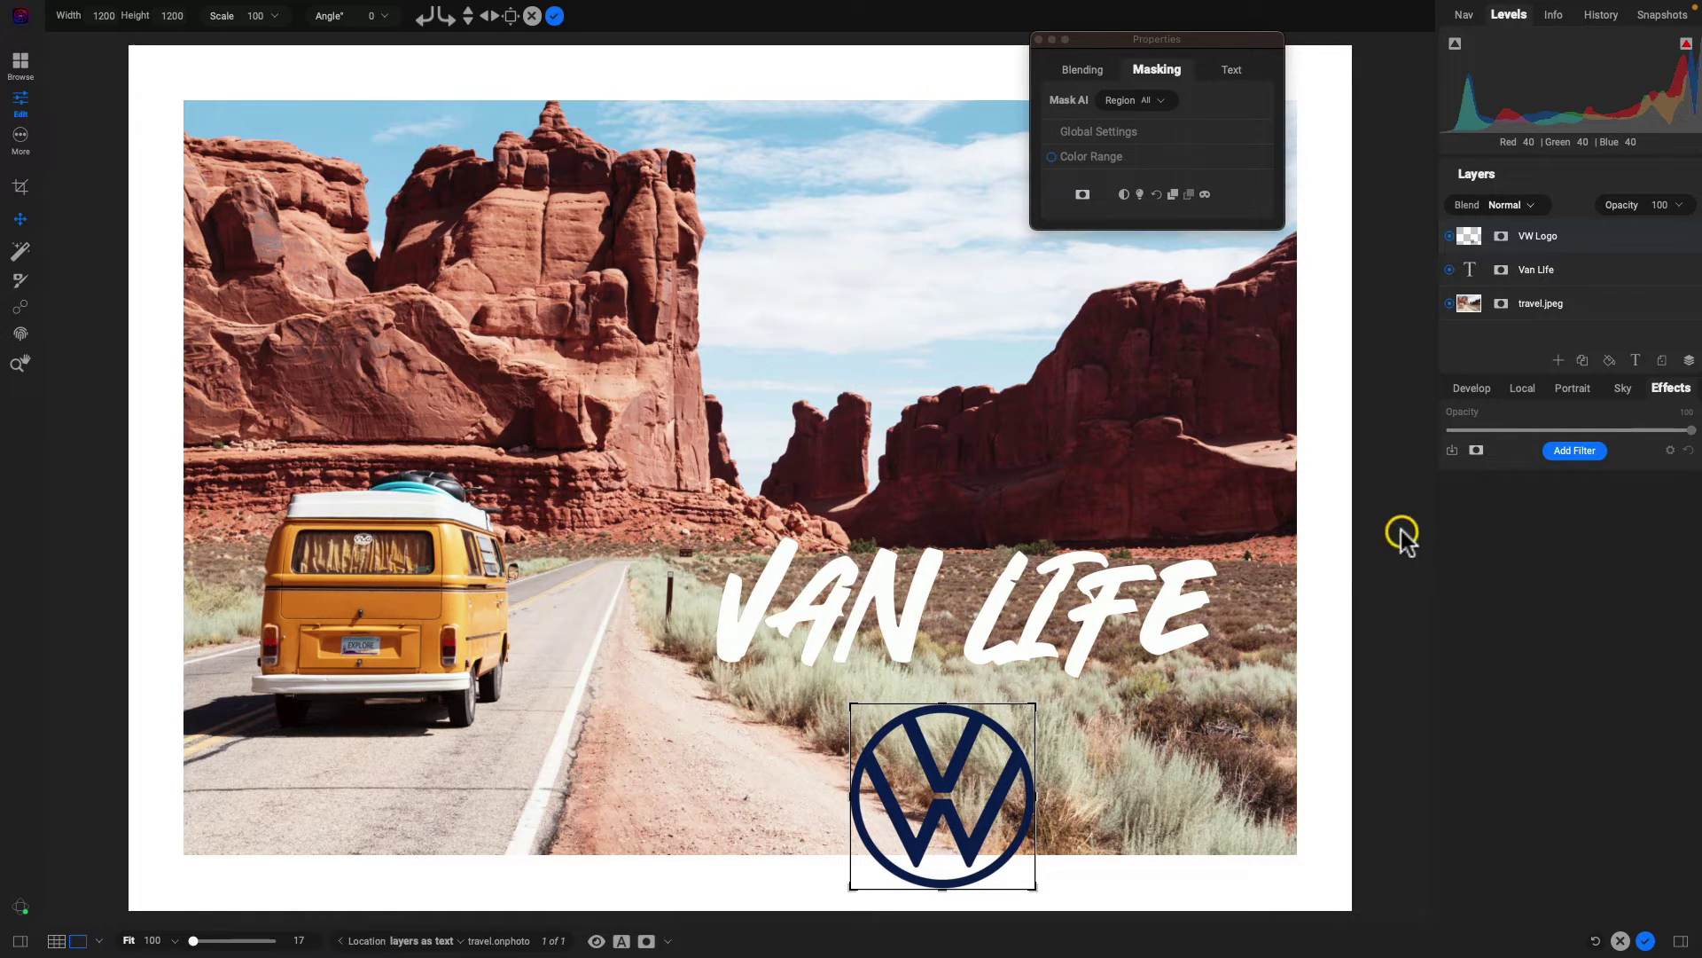
Fine-tune the Van Life text position, then close the floating Properties panel
{"action": "left_click", "coordinate": [1621, 275]}
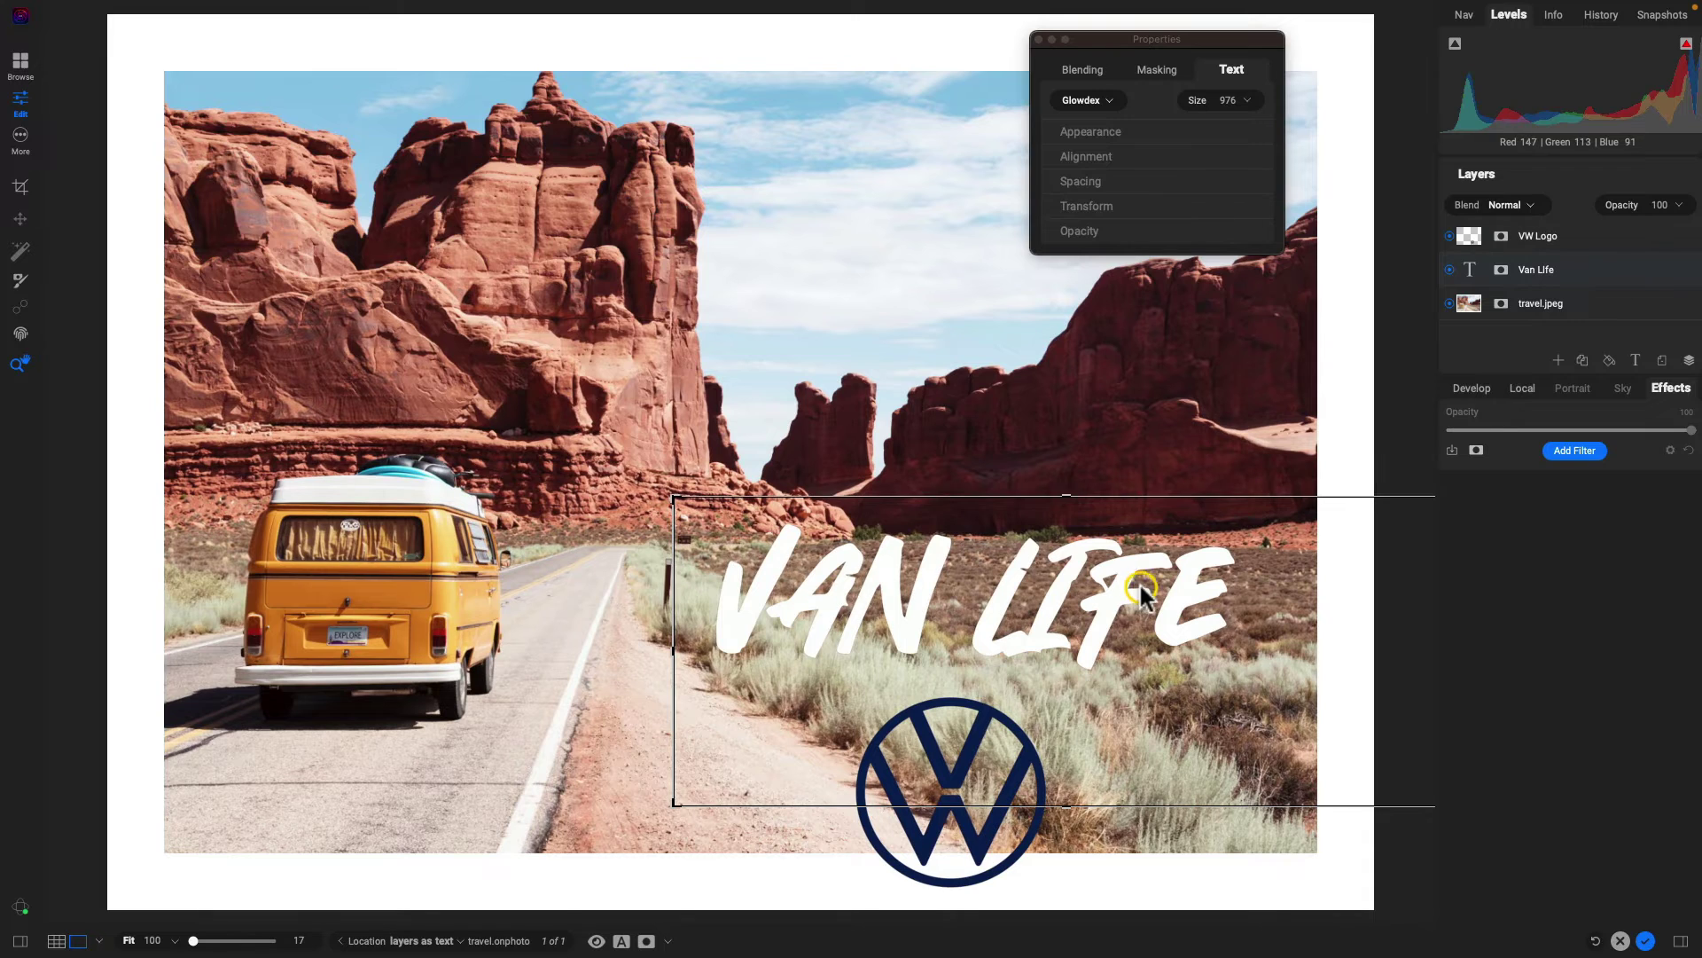
{"action": "left_click", "coordinate": [1127, 612]}
{"action": "left_click_drag", "start_coordinate": [1127, 611], "coordinate": [1135, 610]}
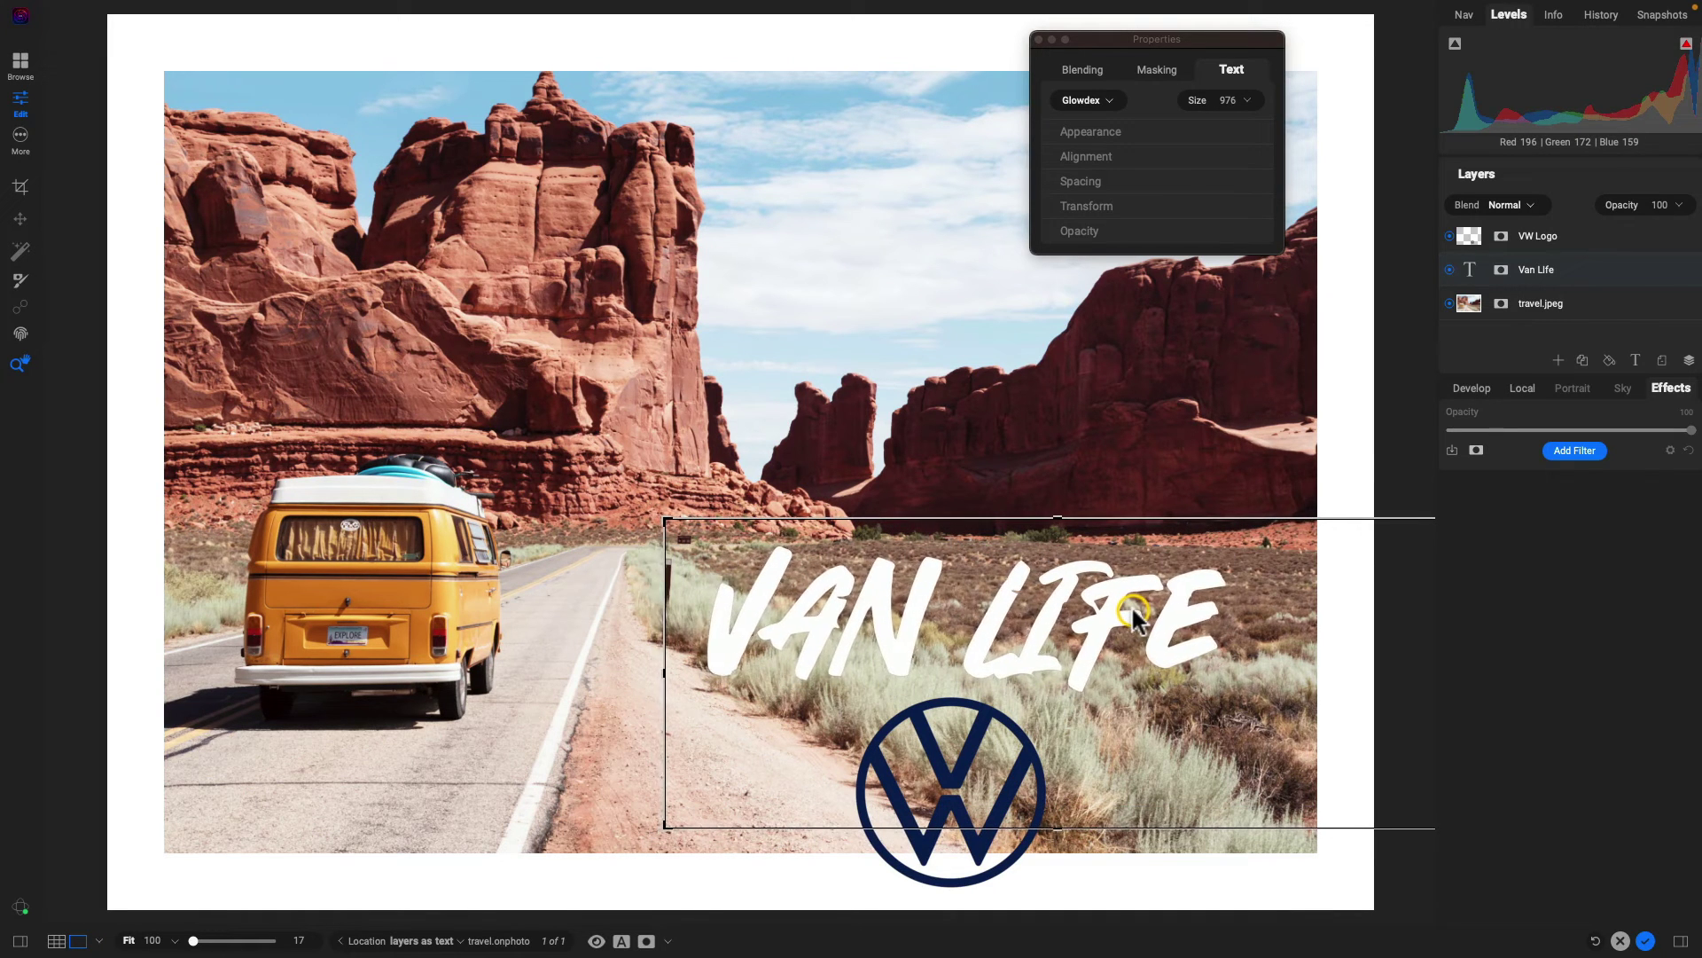
{"action": "left_click_drag", "start_coordinate": [1134, 611], "coordinate": [1129, 615]}
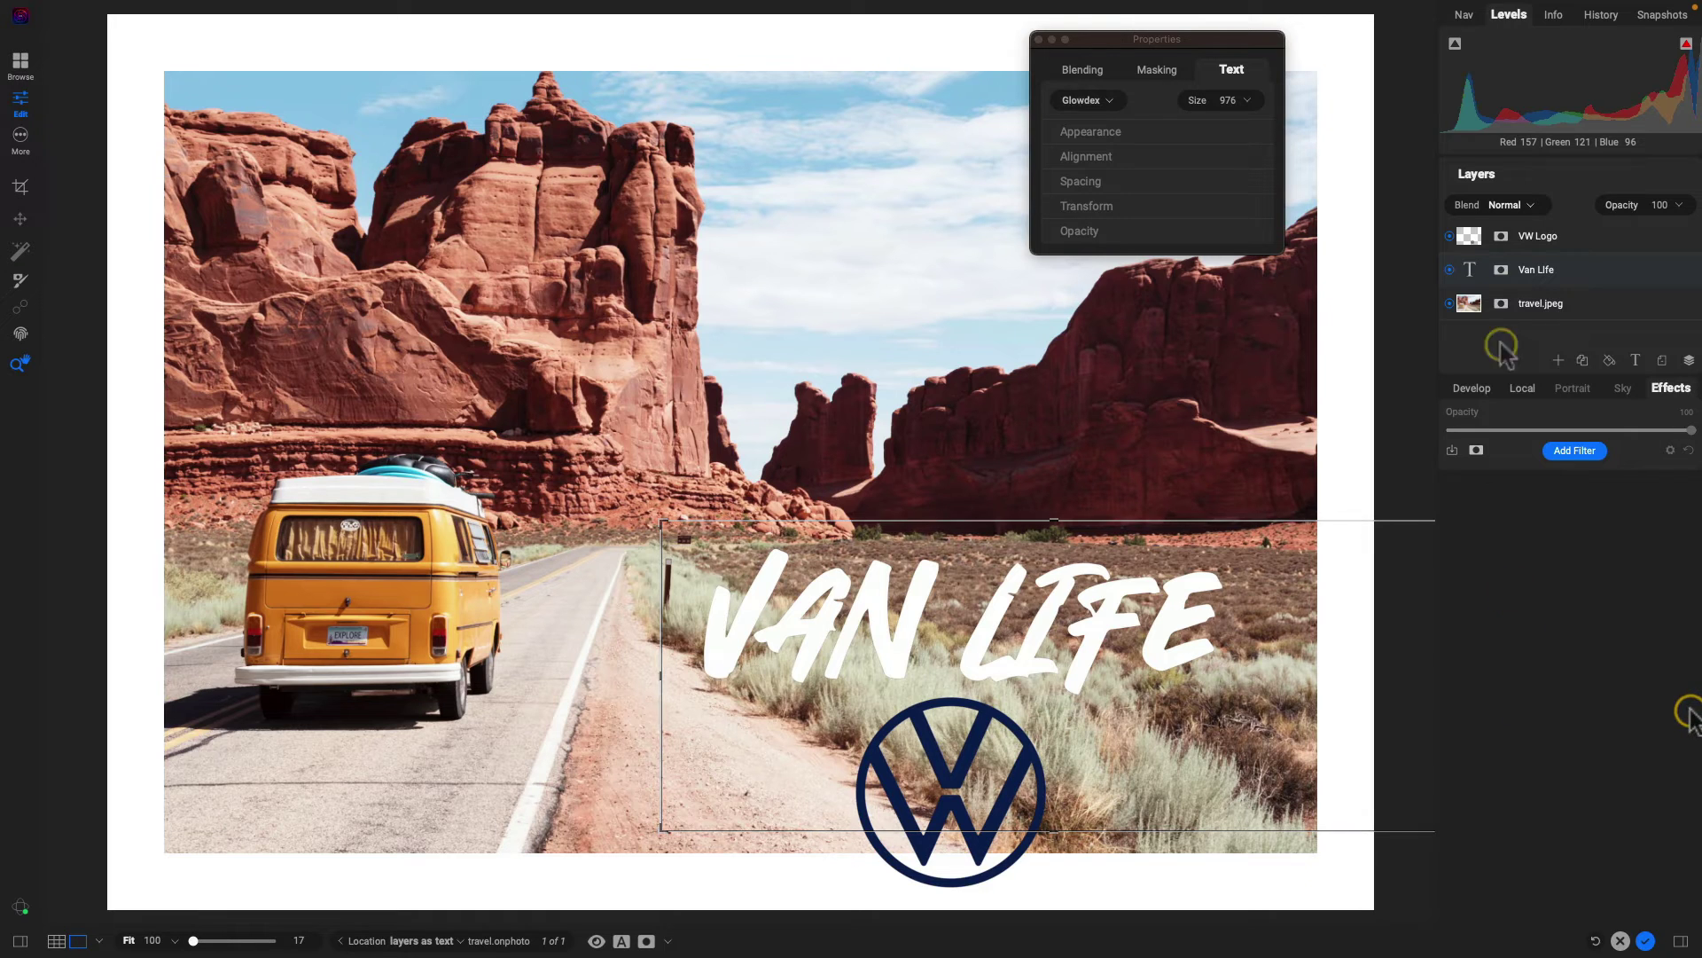
{"action": "left_click", "coordinate": [1038, 39]}
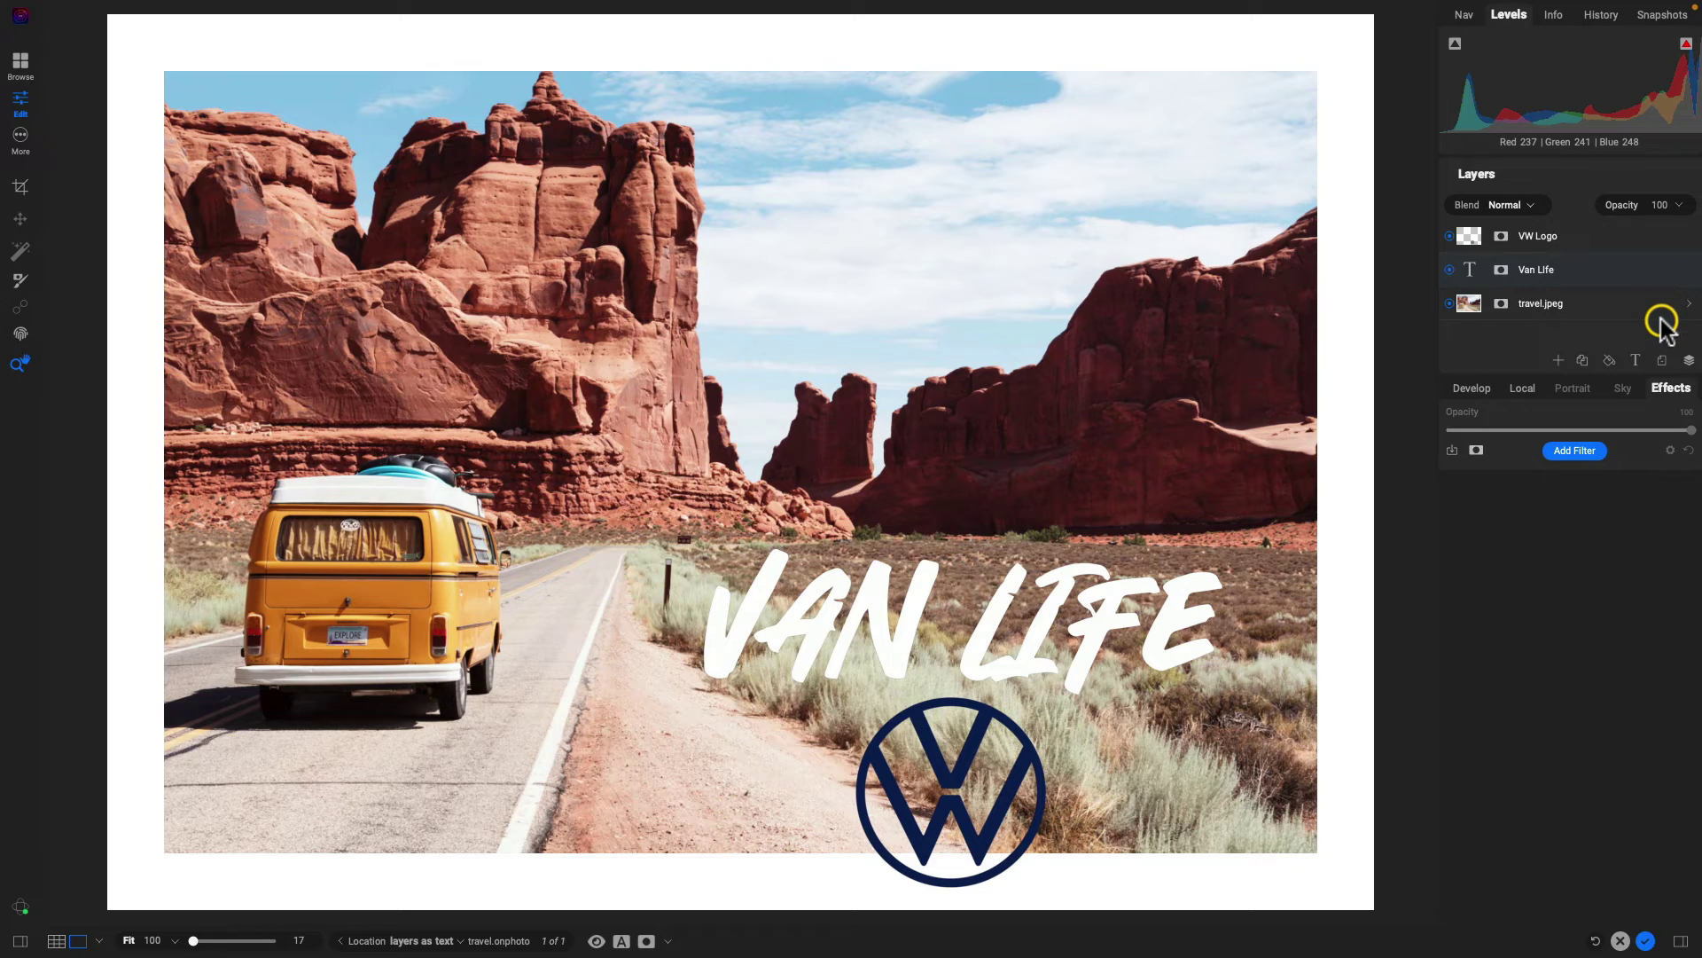
Enlarge the layers list and reopen the Borders effect under travel.jpeg > Effects
{"action": "left_click", "coordinate": [1682, 303]}
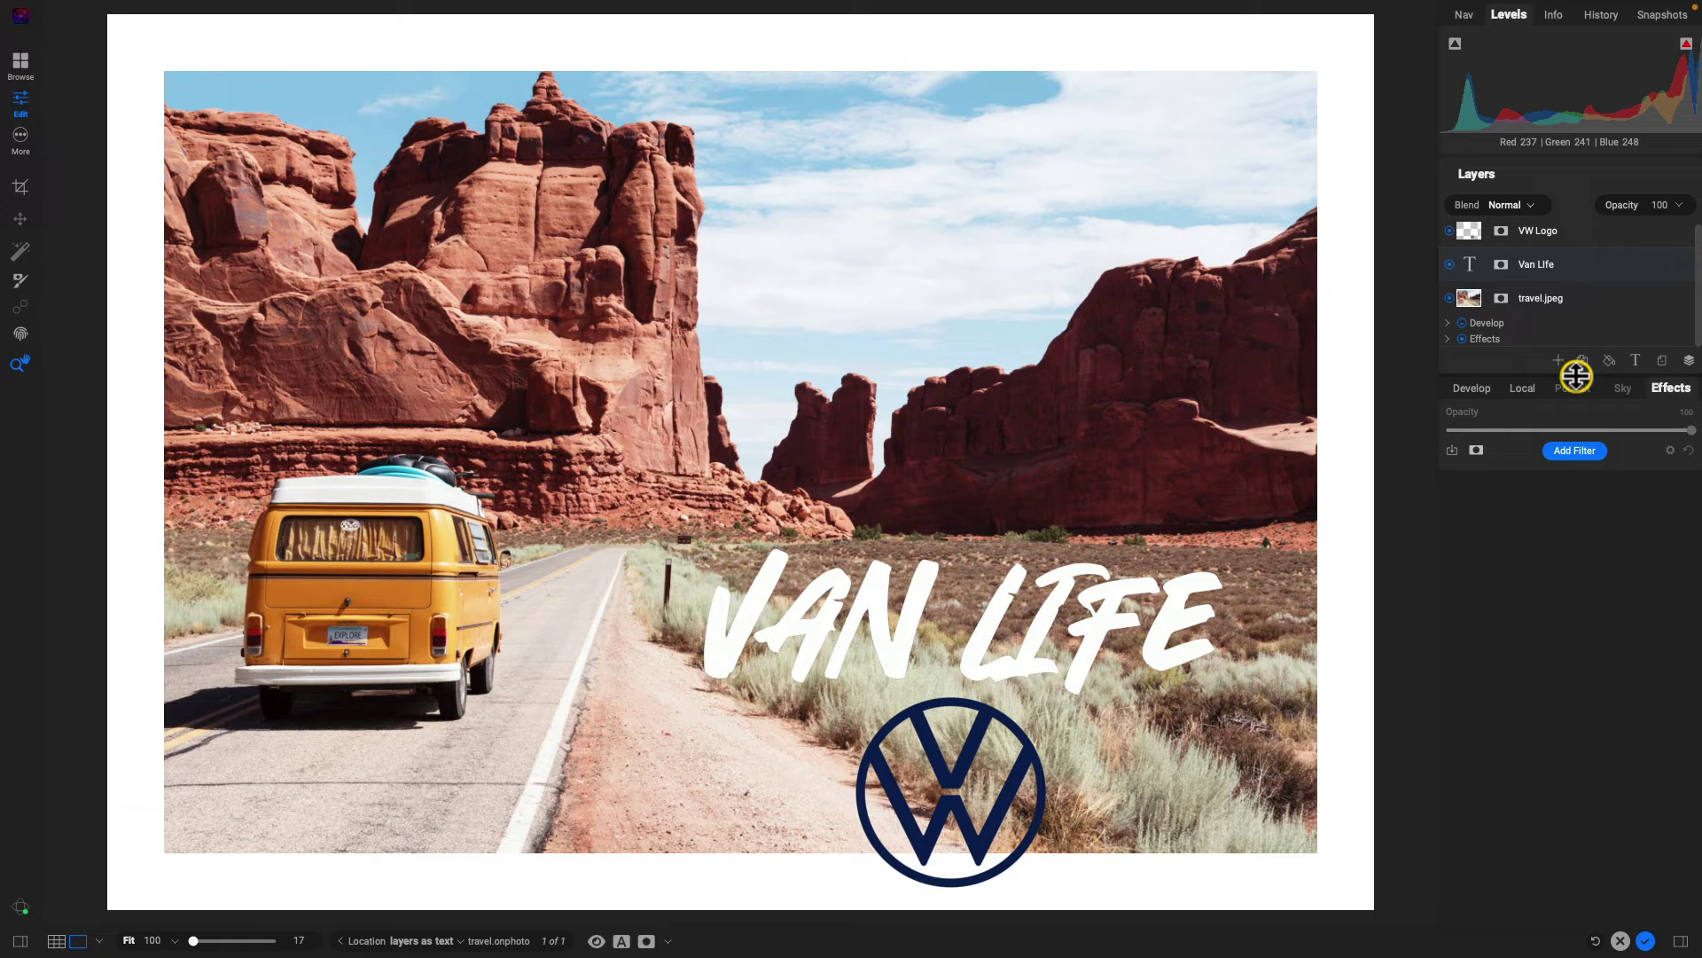
{"action": "left_click_drag", "start_coordinate": [1573, 369], "coordinate": [1577, 503]}
{"action": "left_click", "coordinate": [1689, 303]}
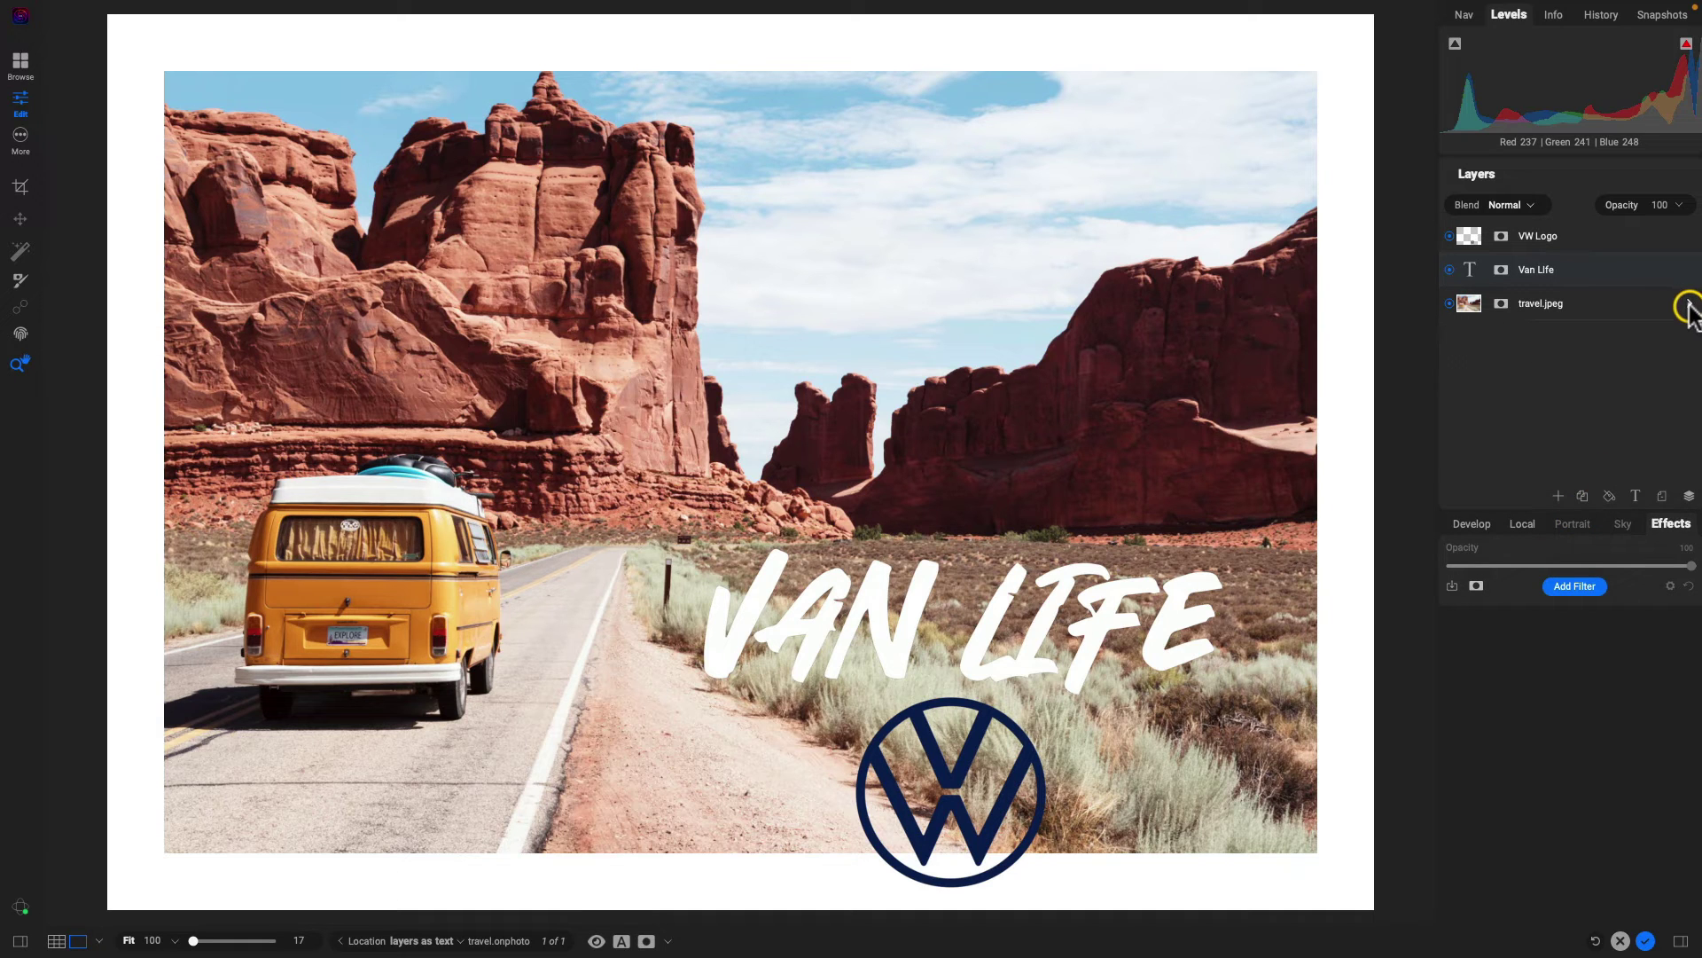
{"action": "left_click", "coordinate": [1689, 303]}
{"action": "left_click", "coordinate": [1448, 344]}
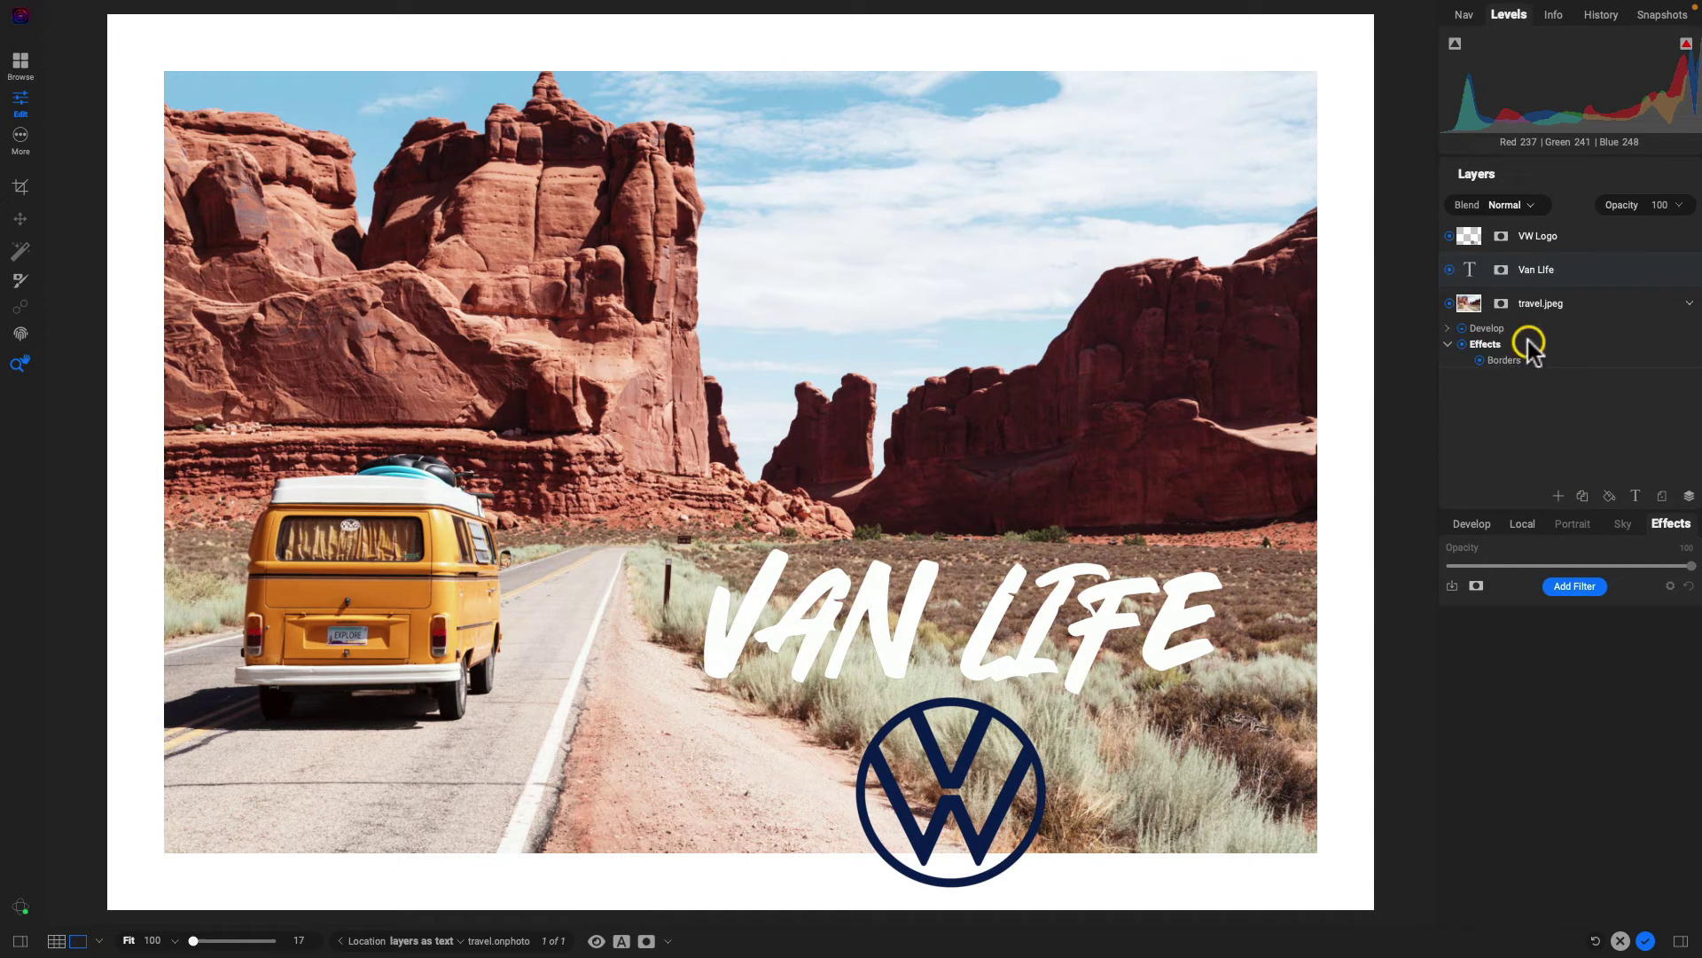
{"action": "left_click", "coordinate": [1505, 360]}
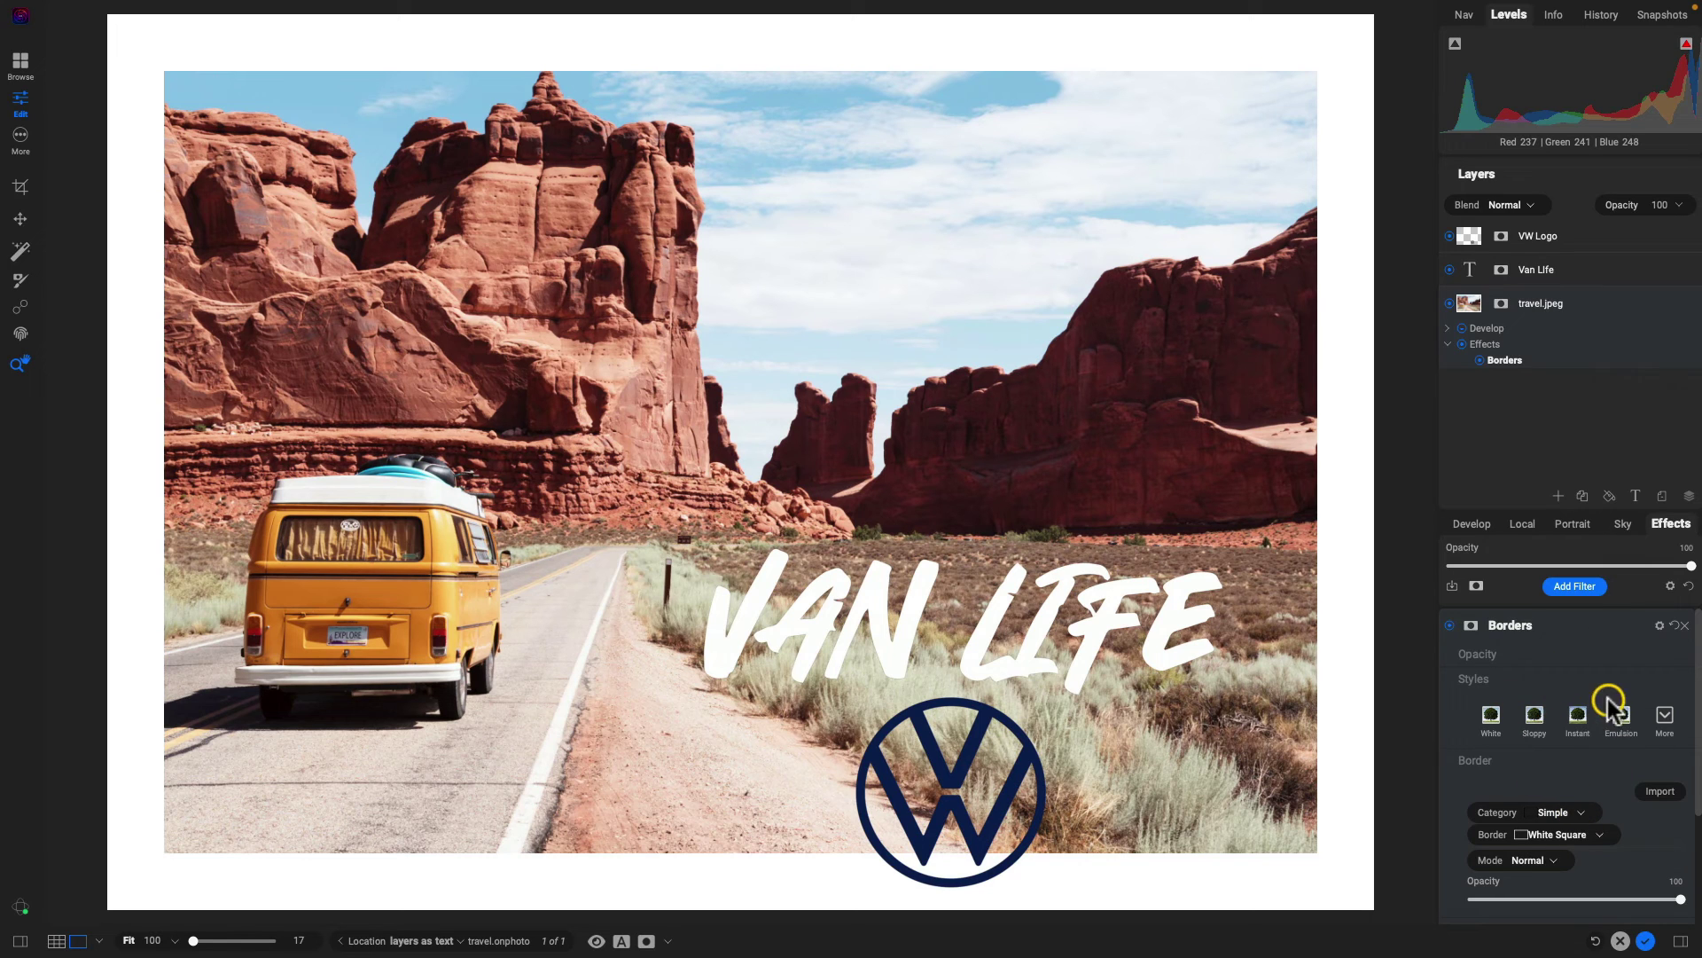
{"action": "scroll", "coordinate": [1503, 747], "scroll_direction": "down", "scroll_amount": 3}
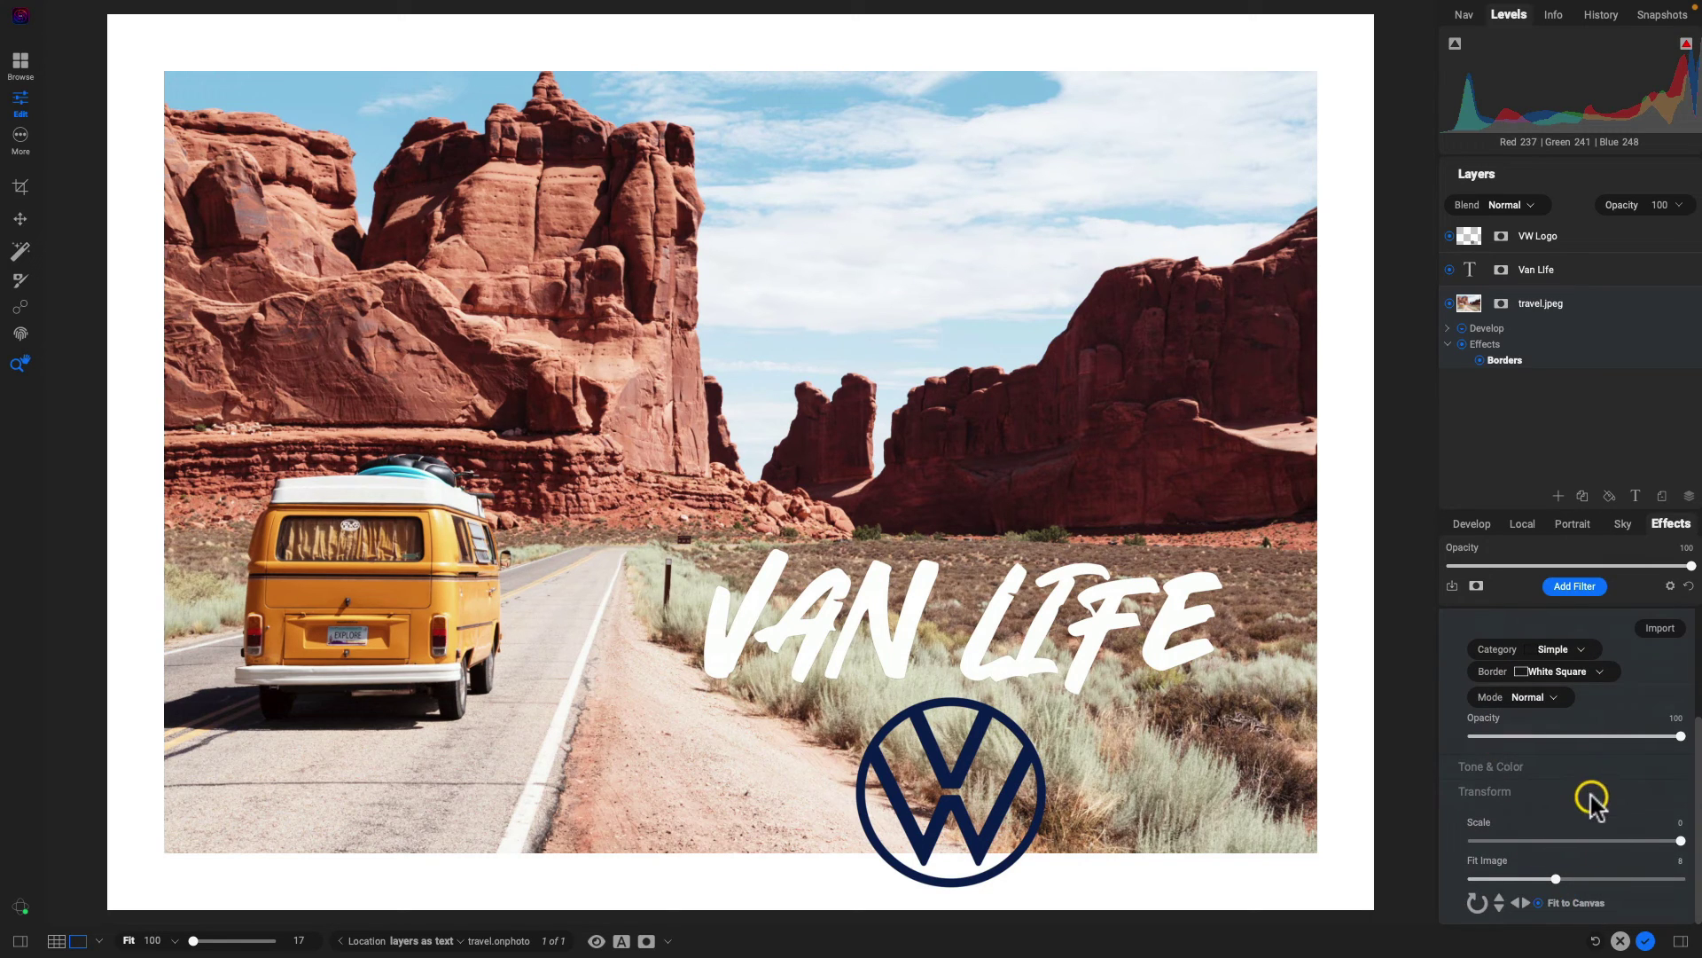
{"action": "scroll", "coordinate": [1593, 798], "scroll_direction": "up", "scroll_amount": 3}
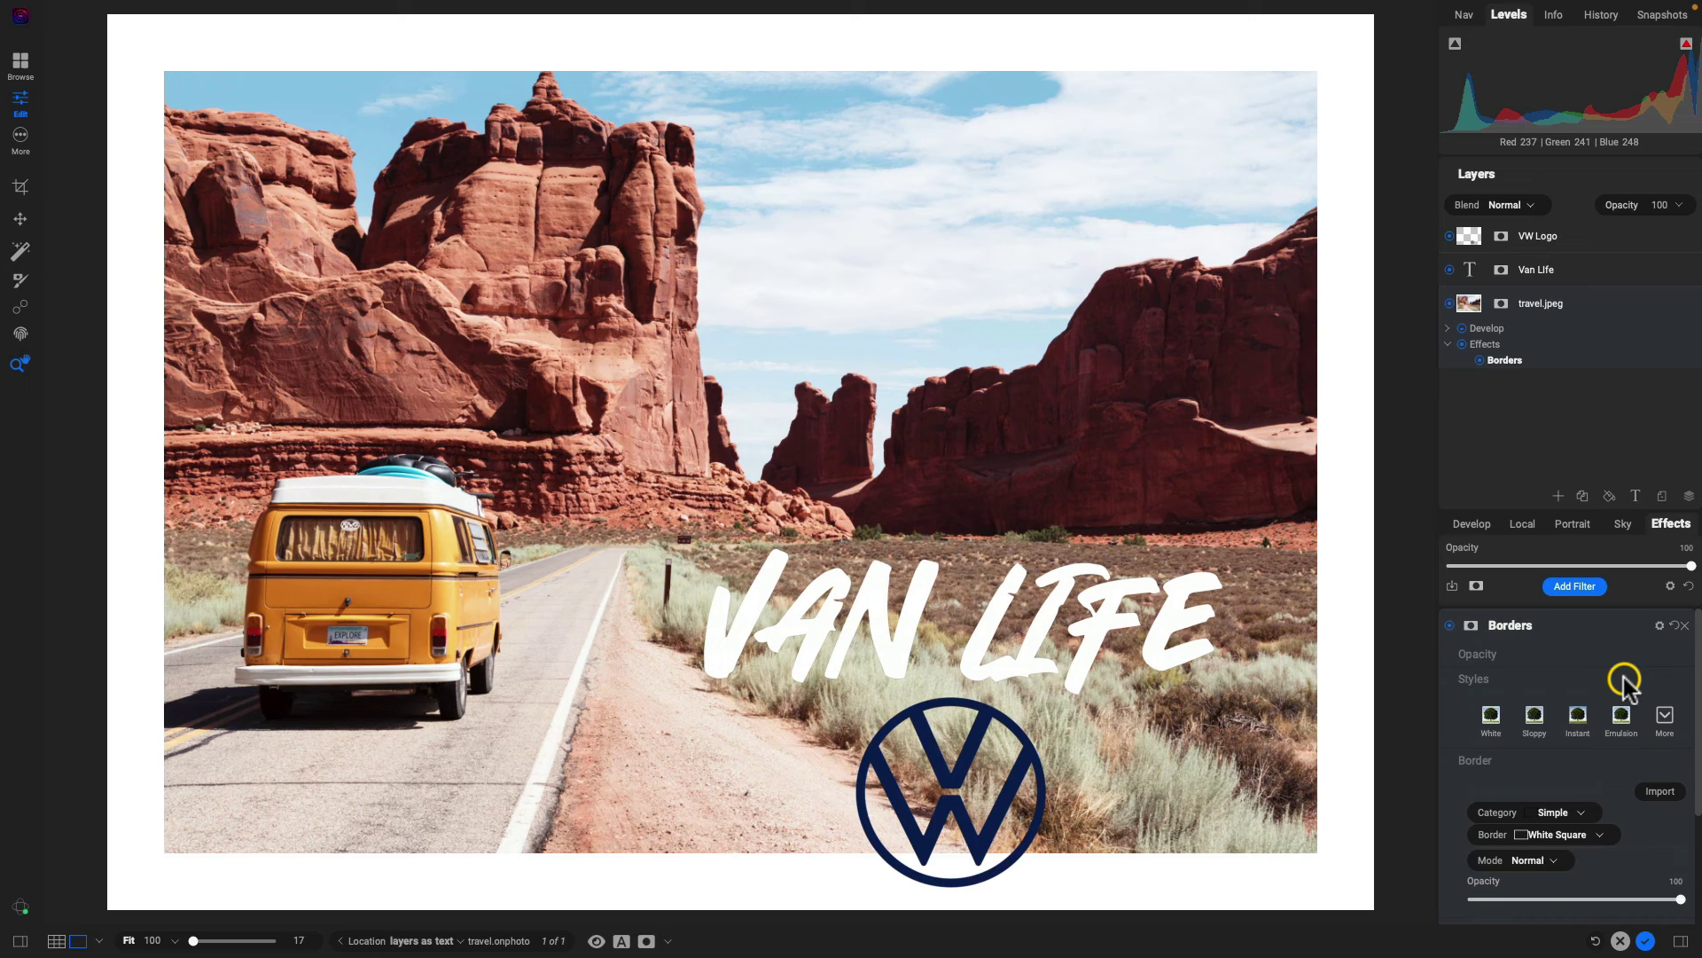